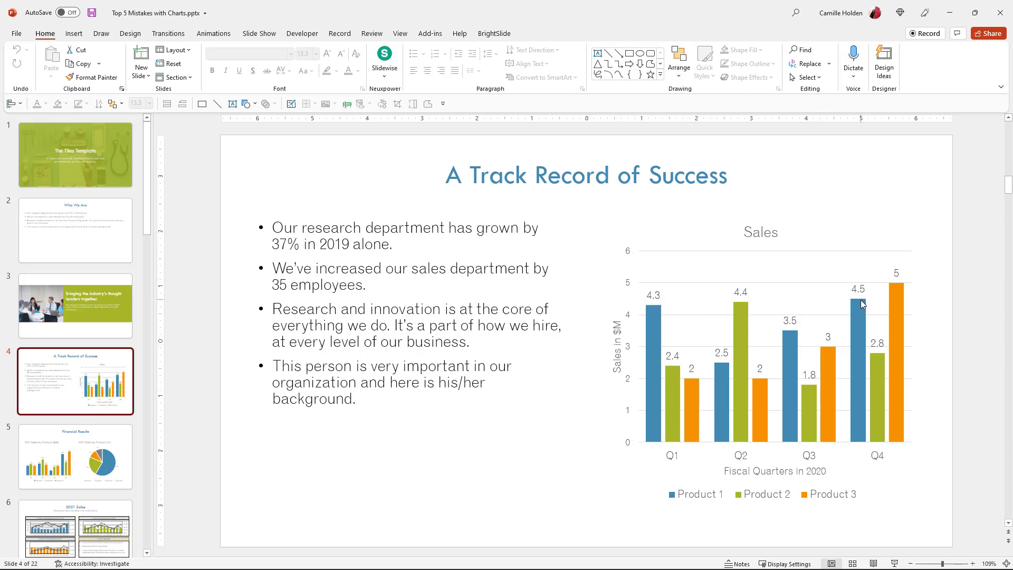
# Remove the Sales chart's horizontal gridlines and its vertical value axis
pyautogui.moveTo(747, 421)
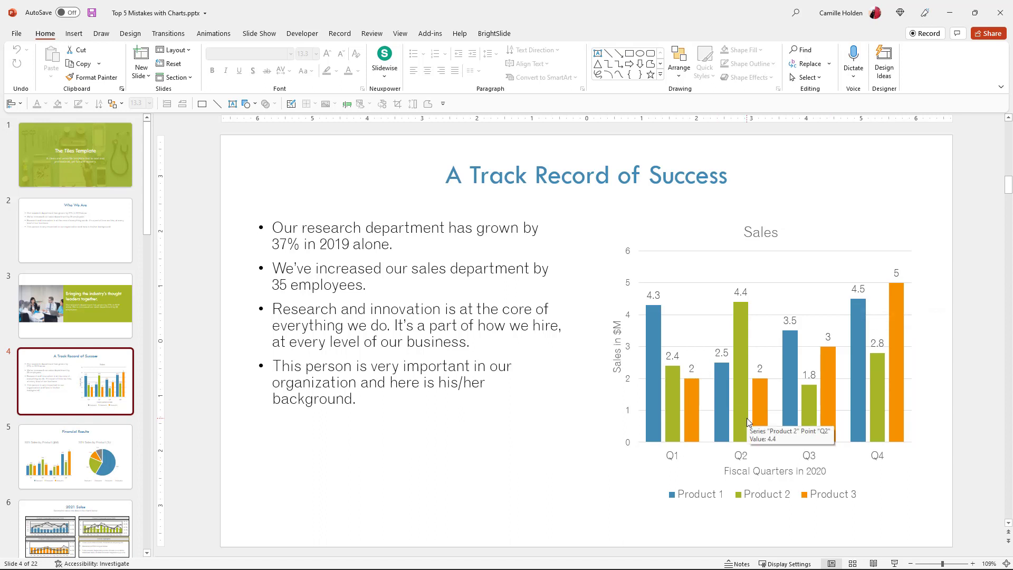
pyautogui.click(701, 284)
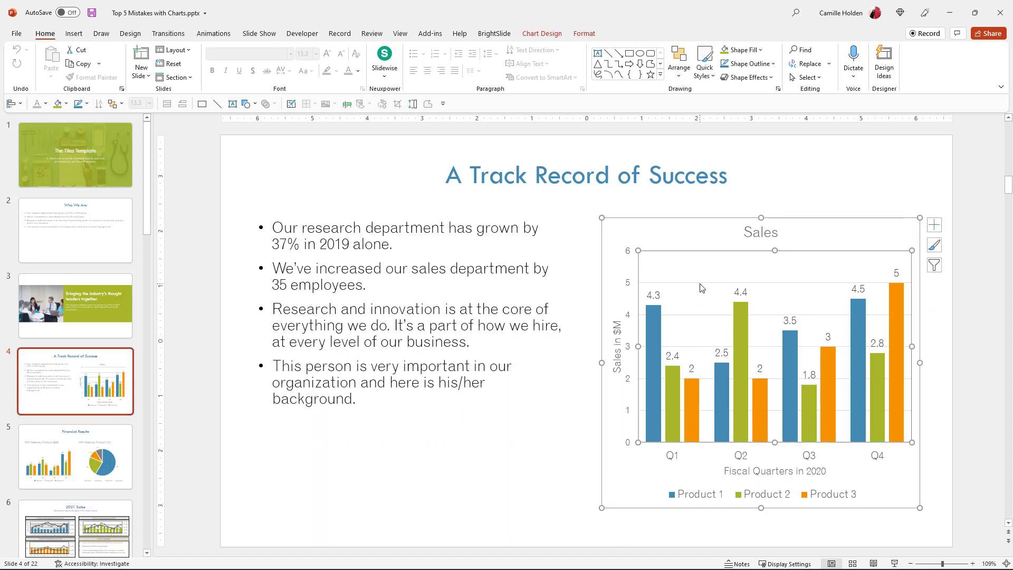
pyautogui.press('Escape')
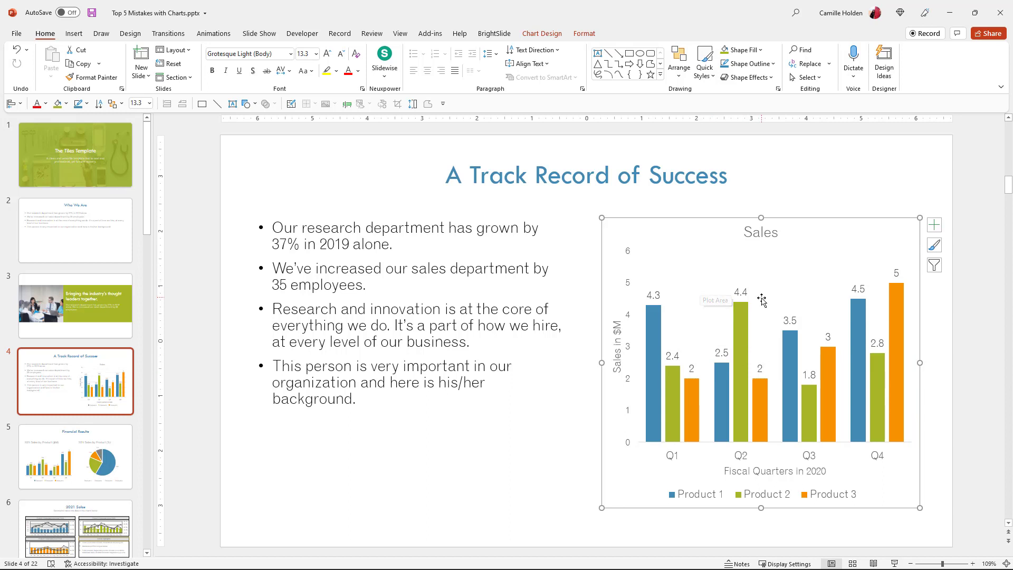
pyautogui.click(630, 285)
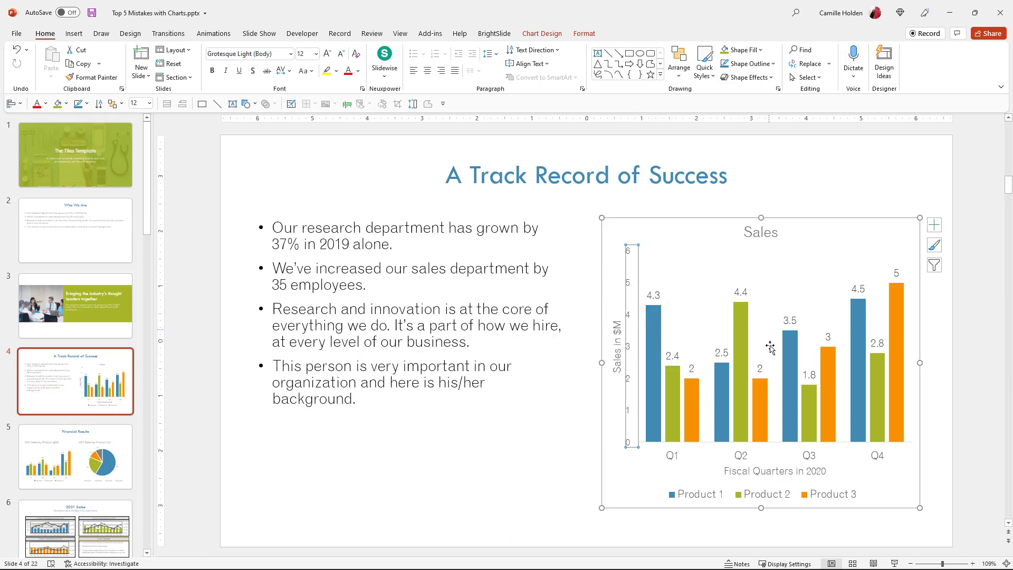
pyautogui.press('Delete')
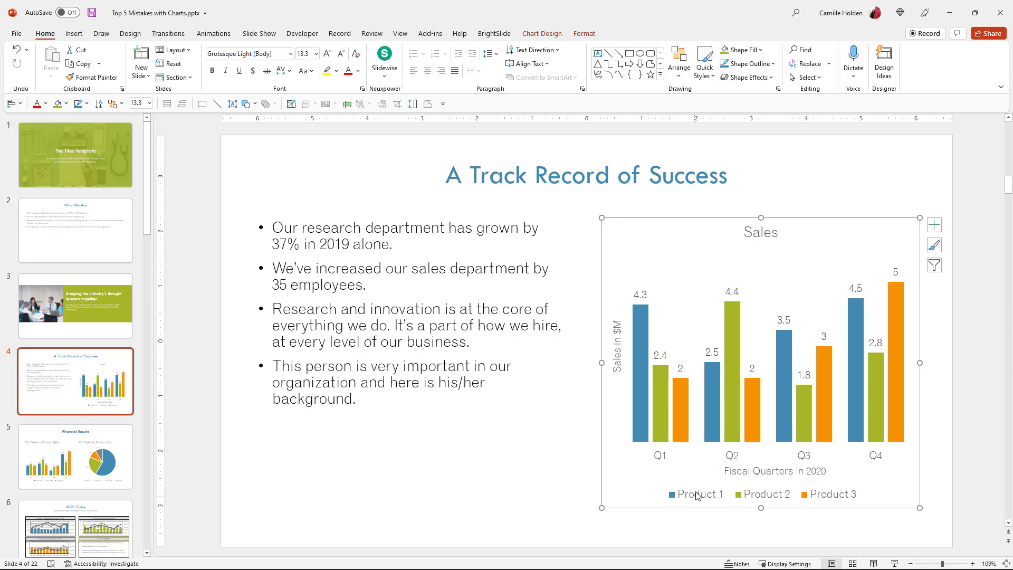
# Change the chart title from 'Sales' to '2020 Sales by Quarter ($M)'
pyautogui.click(776, 231)
pyautogui.click(779, 233)
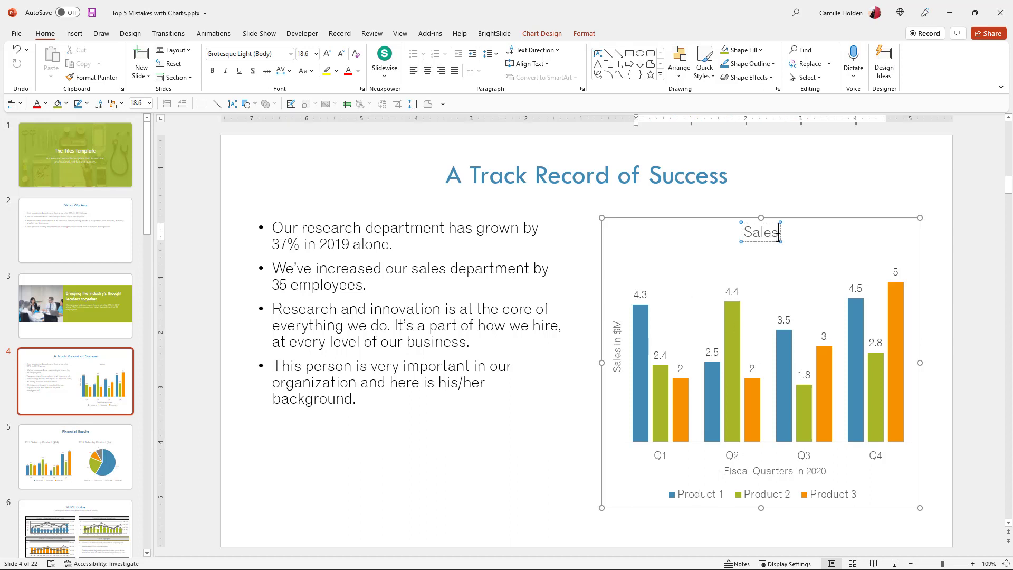
pyautogui.write('by Q')
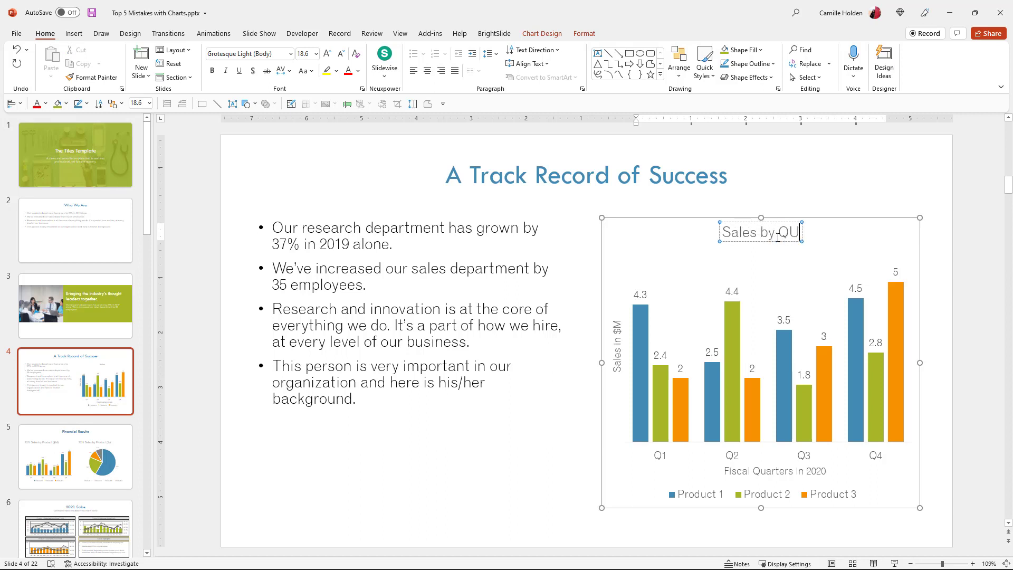
pyautogui.write('uarter')
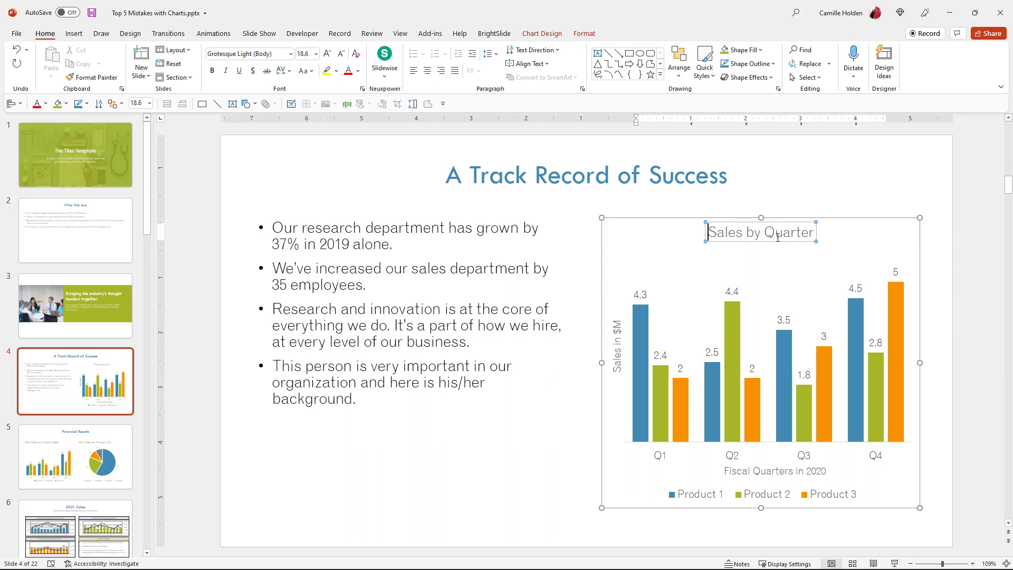
pyautogui.write('2020 ')
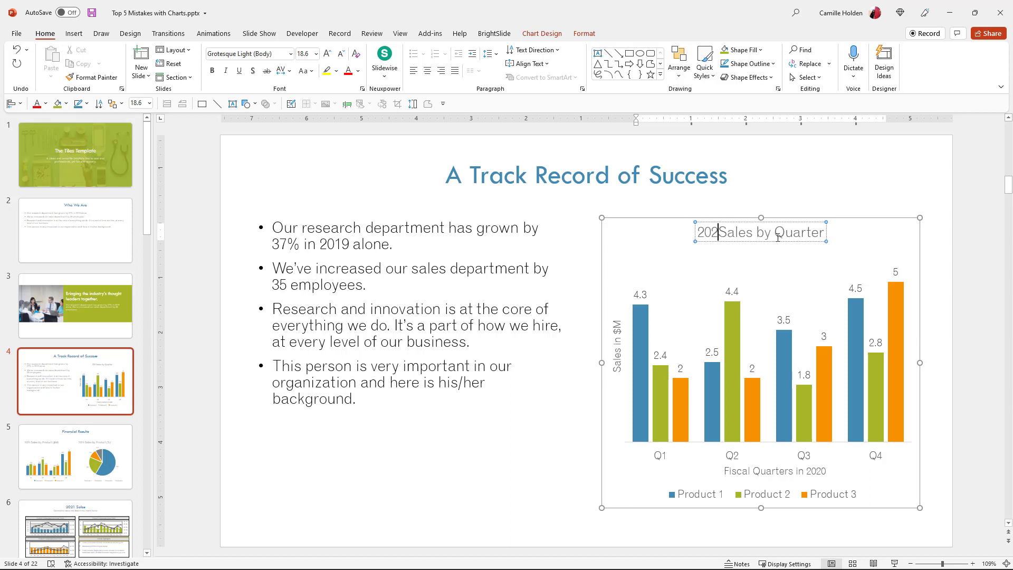
pyautogui.write(' (')
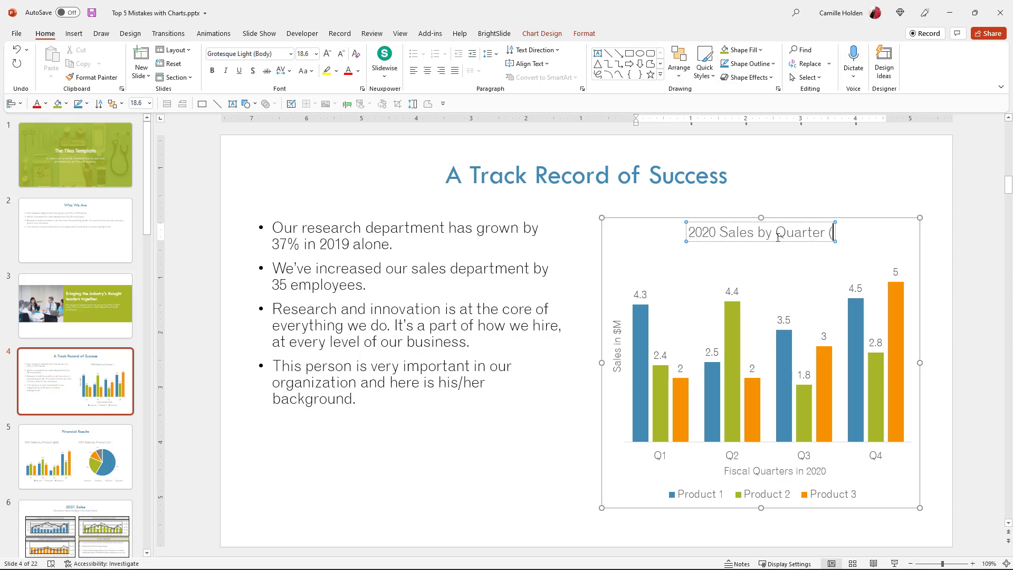
pyautogui.write('$M)')
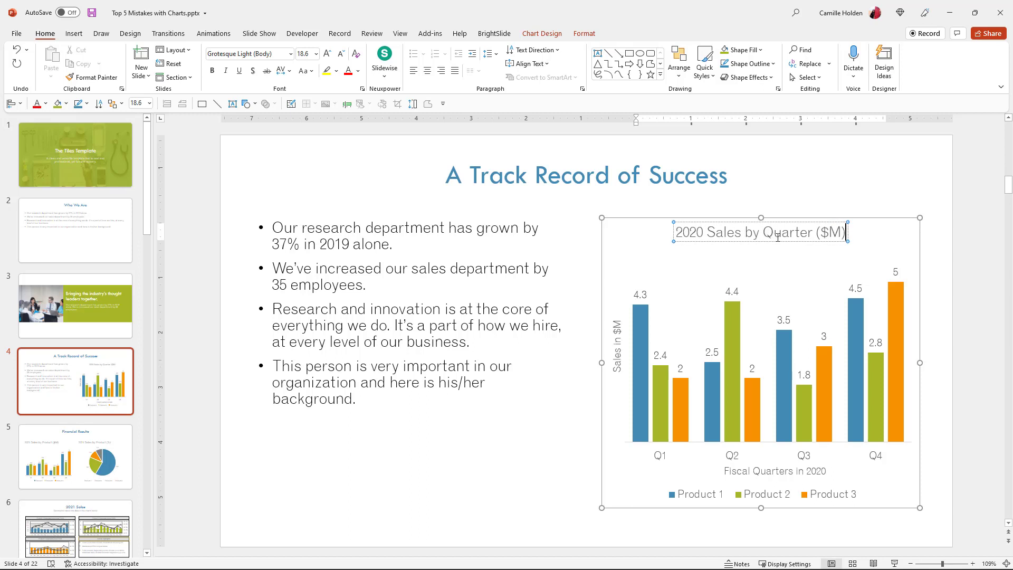
pyautogui.click(768, 477)
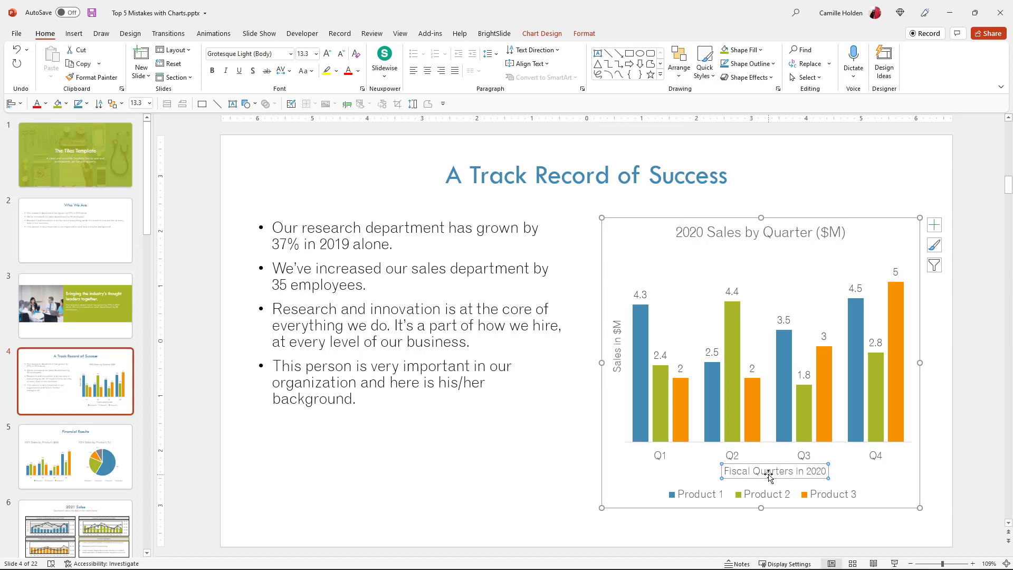
# Delete the 'Fiscal Quarters in 2020' and 'Sales in $M' axis titles
pyautogui.press('Delete')
pyautogui.click(616, 364)
pyautogui.press('Delete')
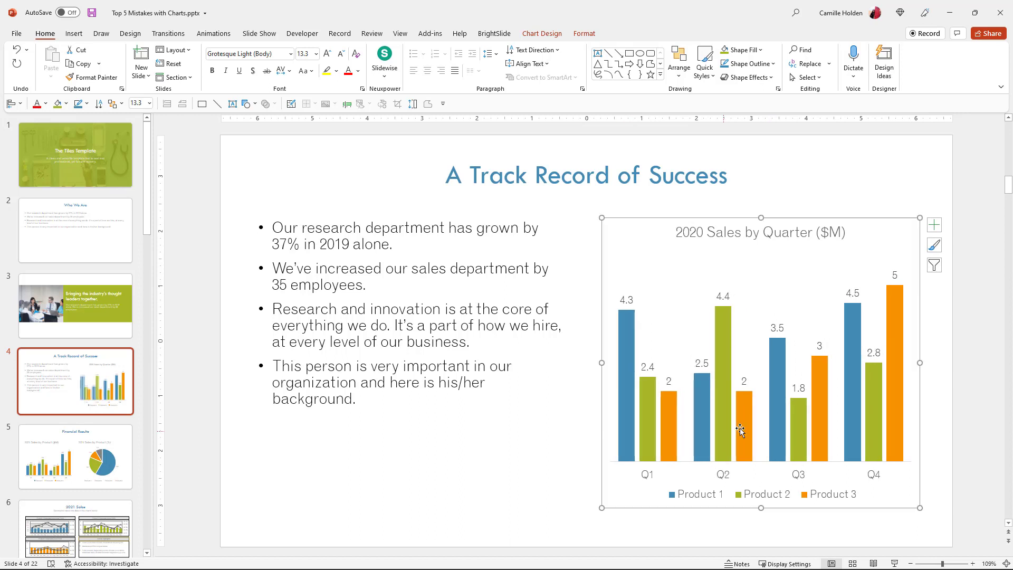
pyautogui.click(949, 491)
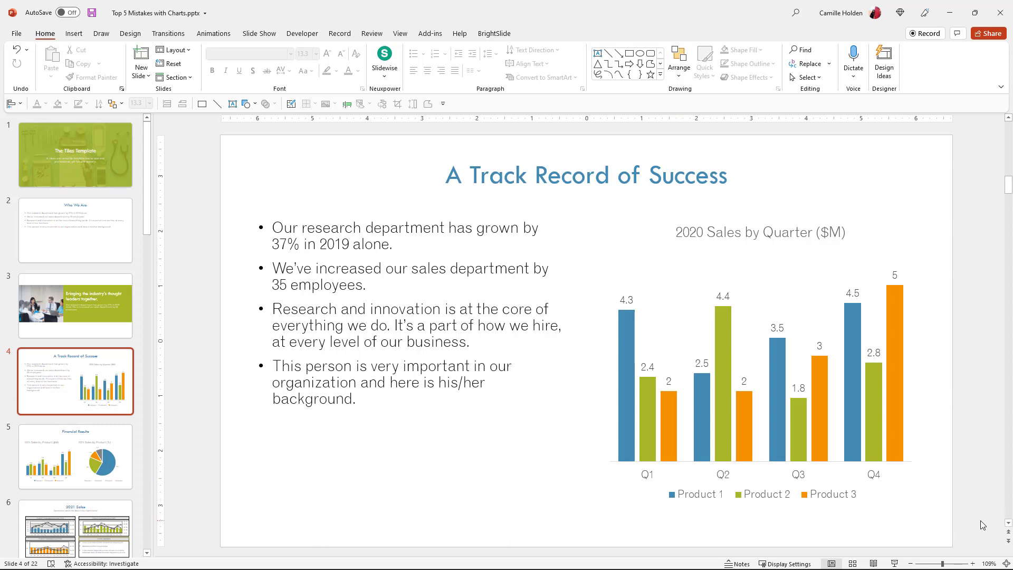
# Check the chart and bullet text box boundaries and move to slide 5, Financial Results
pyautogui.moveTo(999, 529); pyautogui.dragTo(555, 198)
pyautogui.click(568, 486)
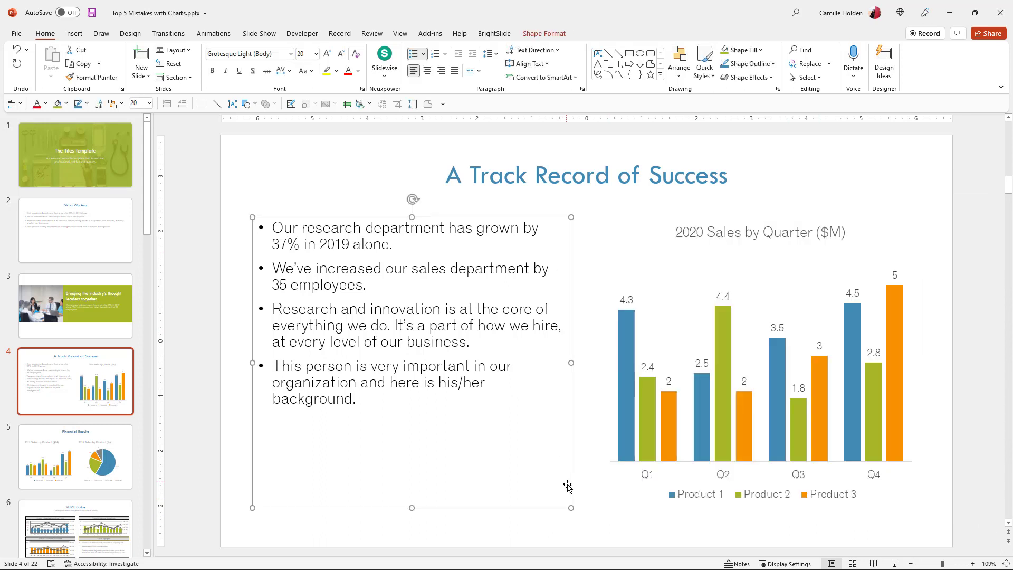
pyautogui.click(940, 521)
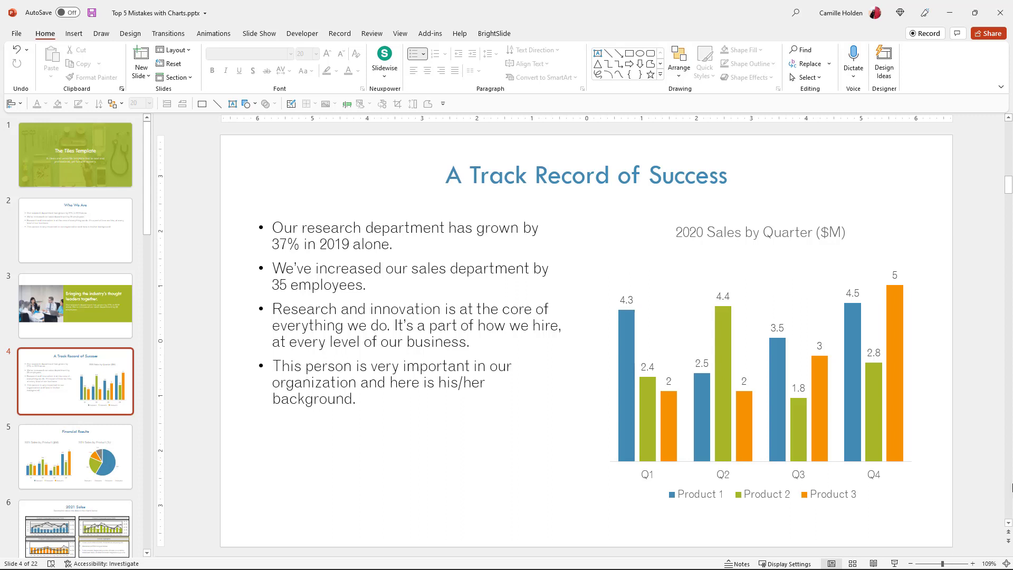
pyautogui.press('F6')
pyautogui.press('Down')
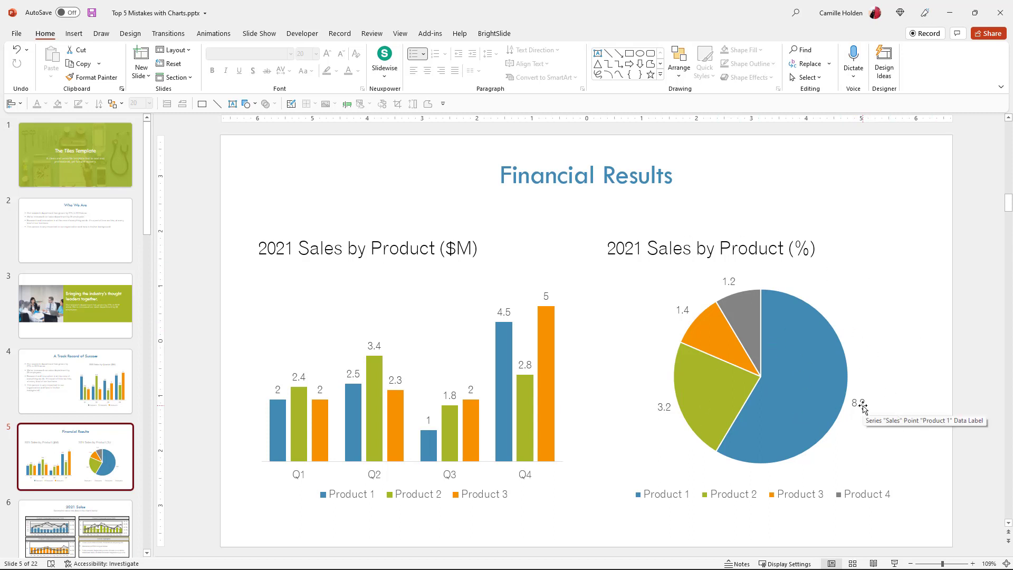
# Add category names to the pie chart's data labels and remove the pie's legend
pyautogui.moveTo(794, 344)
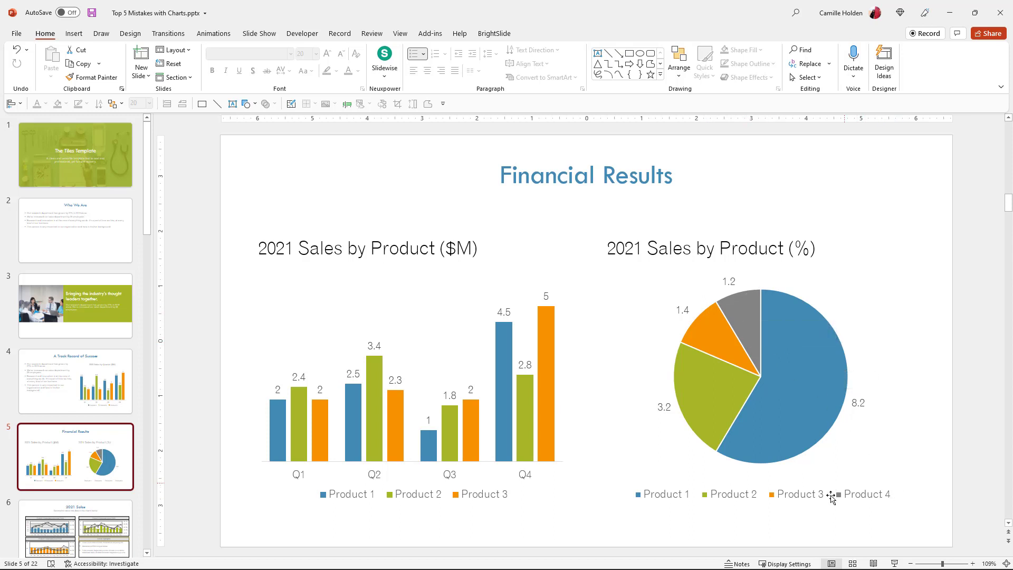
pyautogui.click(859, 405)
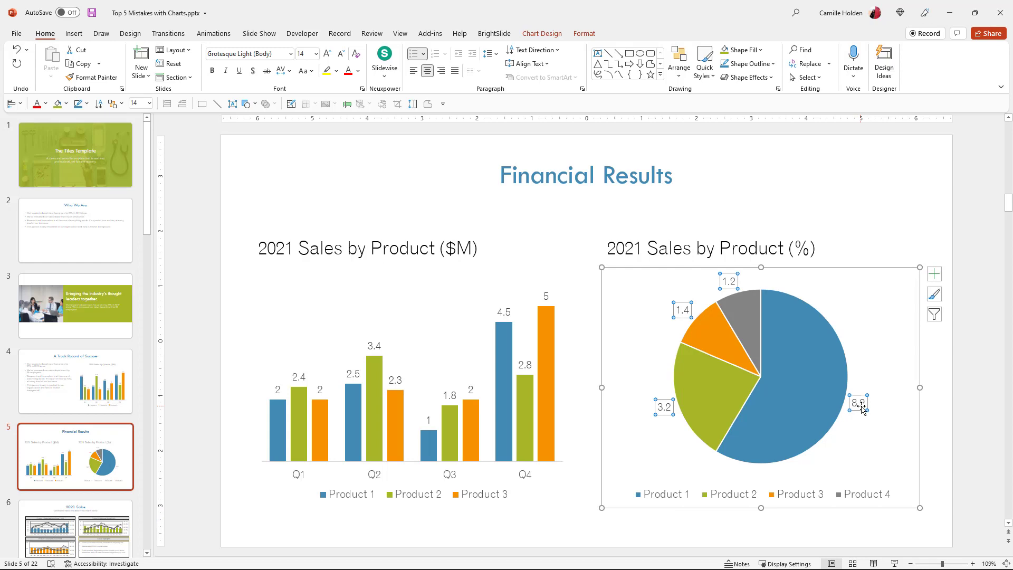
pyautogui.doubleClick(858, 405)
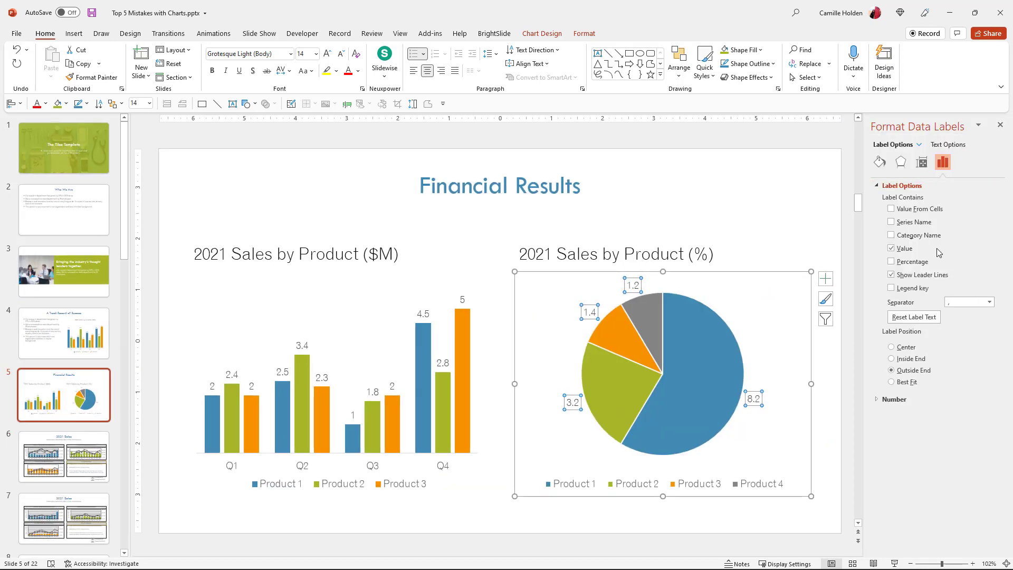
pyautogui.click(927, 223)
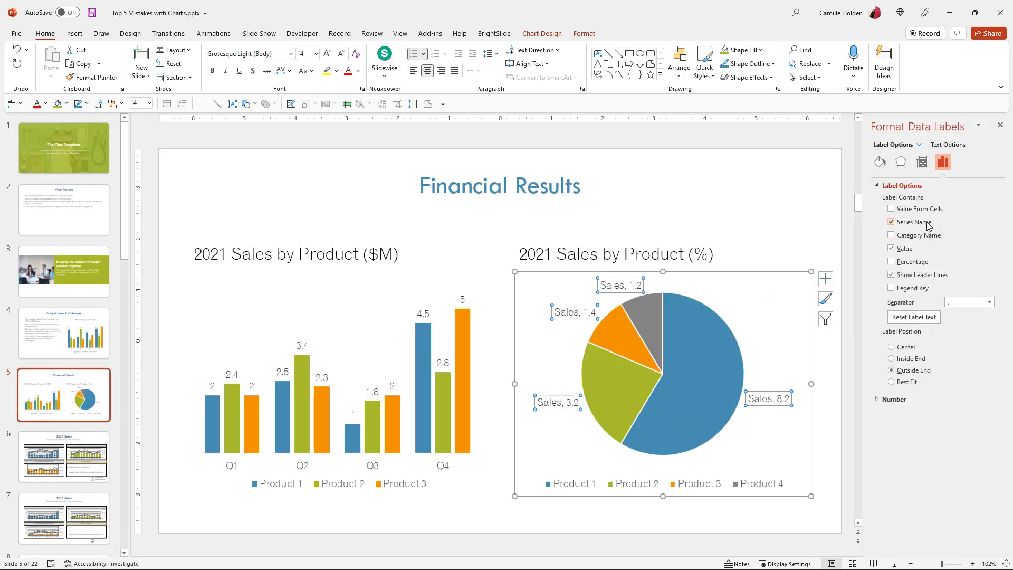
pyautogui.click(926, 223)
pyautogui.click(926, 236)
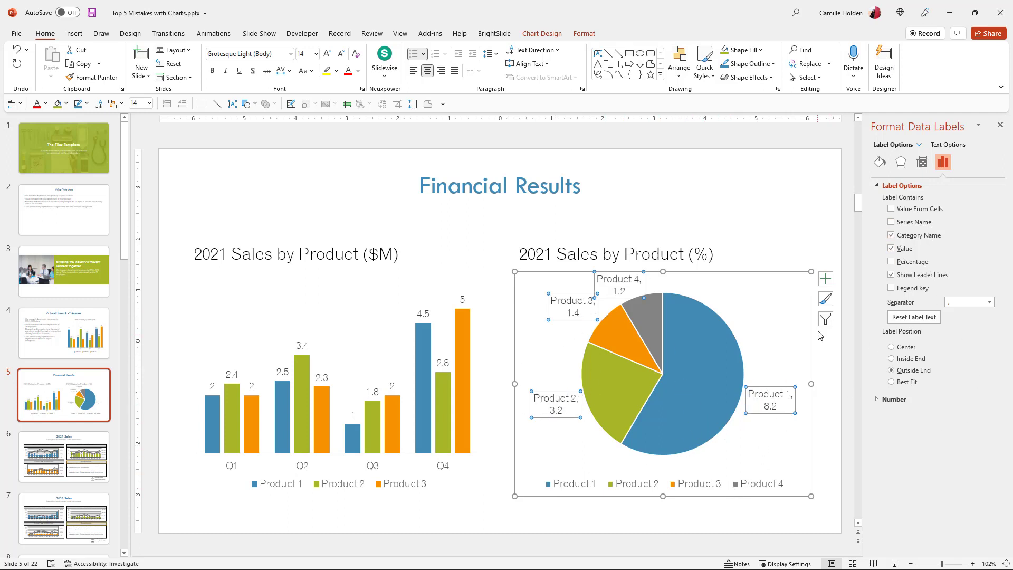
pyautogui.click(826, 278)
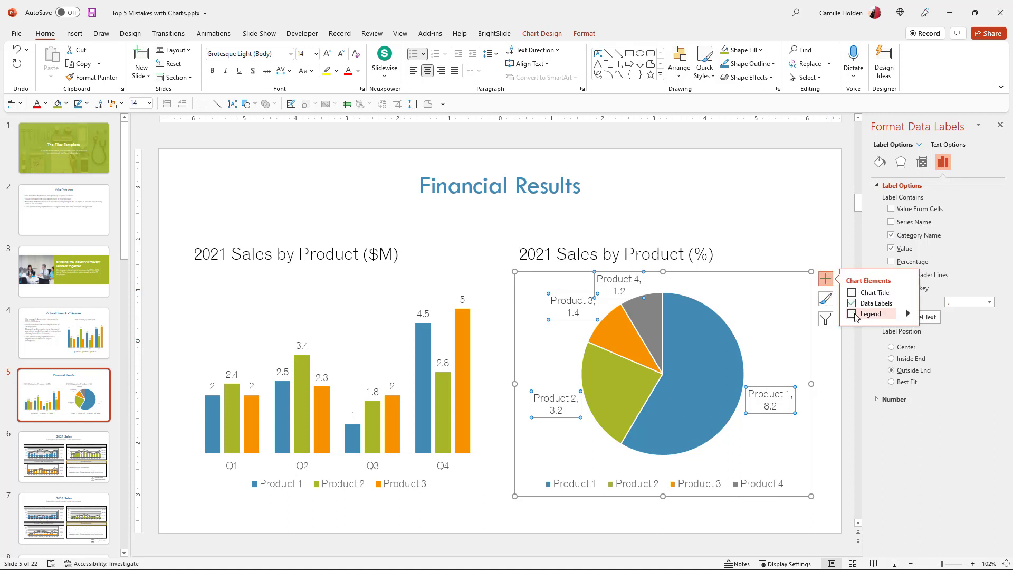
pyautogui.click(834, 458)
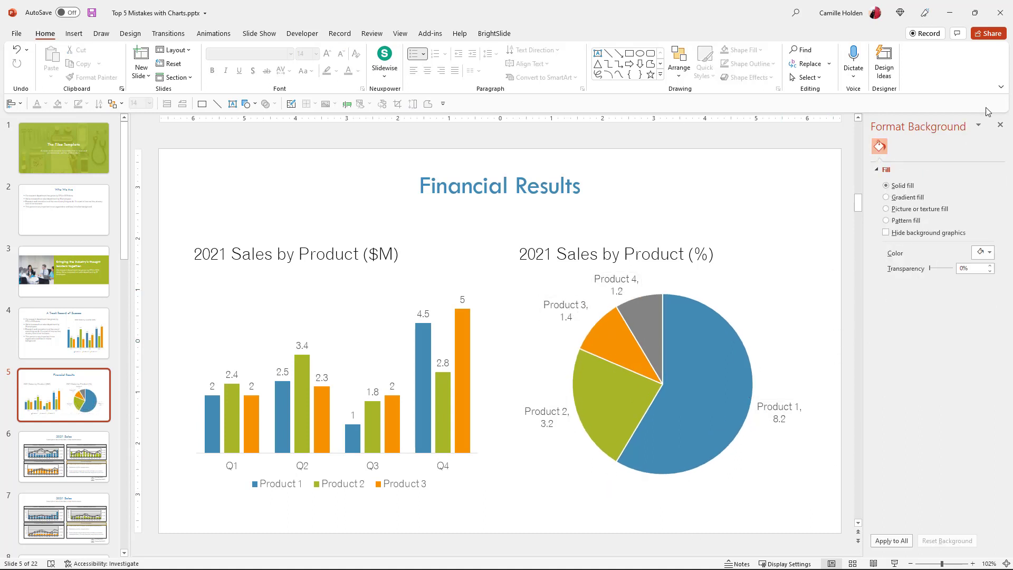
# Close the background pane and bring up Format Data Labels for the pie labels
pyautogui.click(1000, 126)
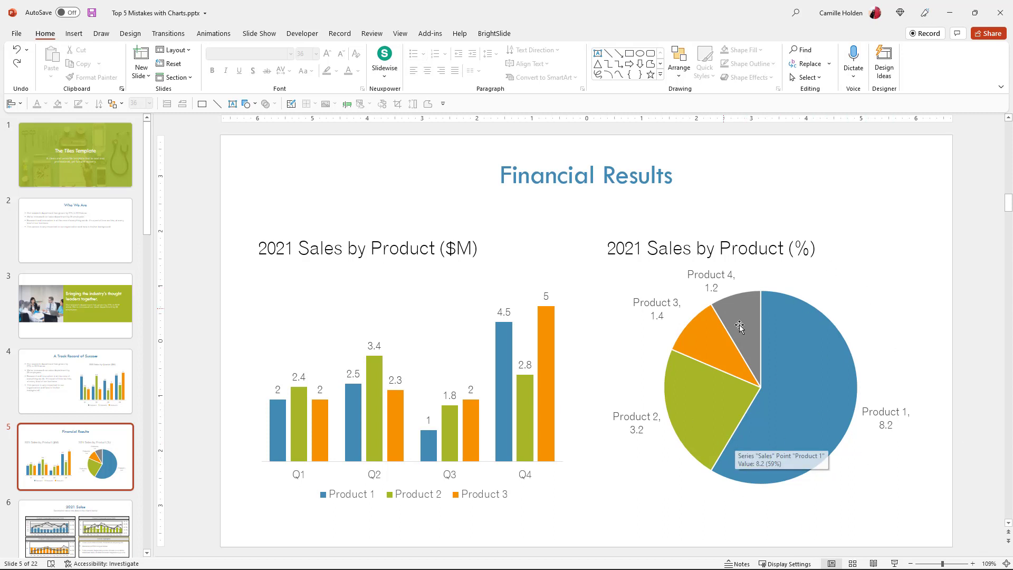
pyautogui.click(885, 430)
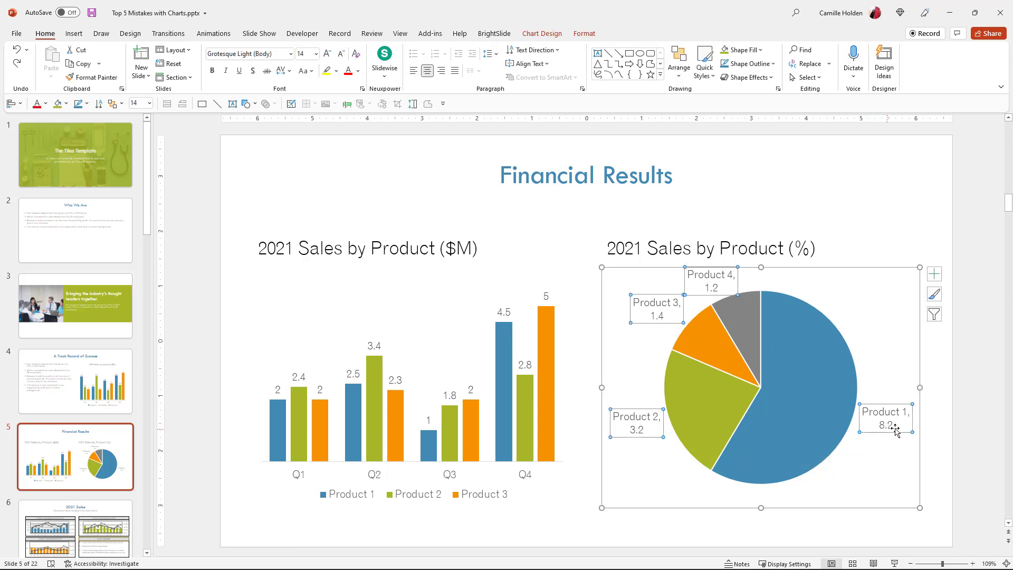
pyautogui.doubleClick(885, 425)
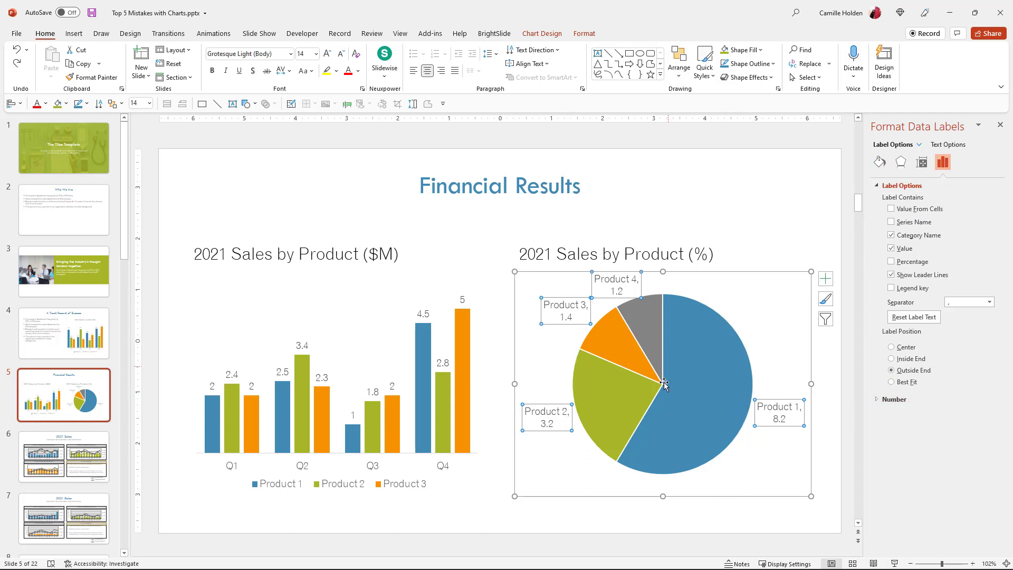
# Undo the accidental slice separation and switch the pie labels from values to percentages
pyautogui.click(666, 445)
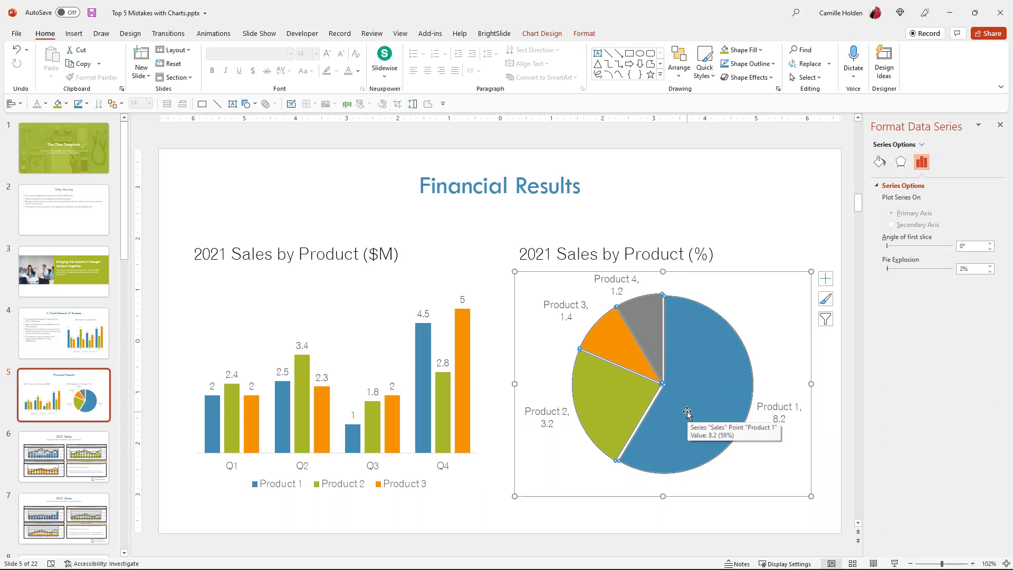
pyautogui.hotkey('ctrl', 'z')
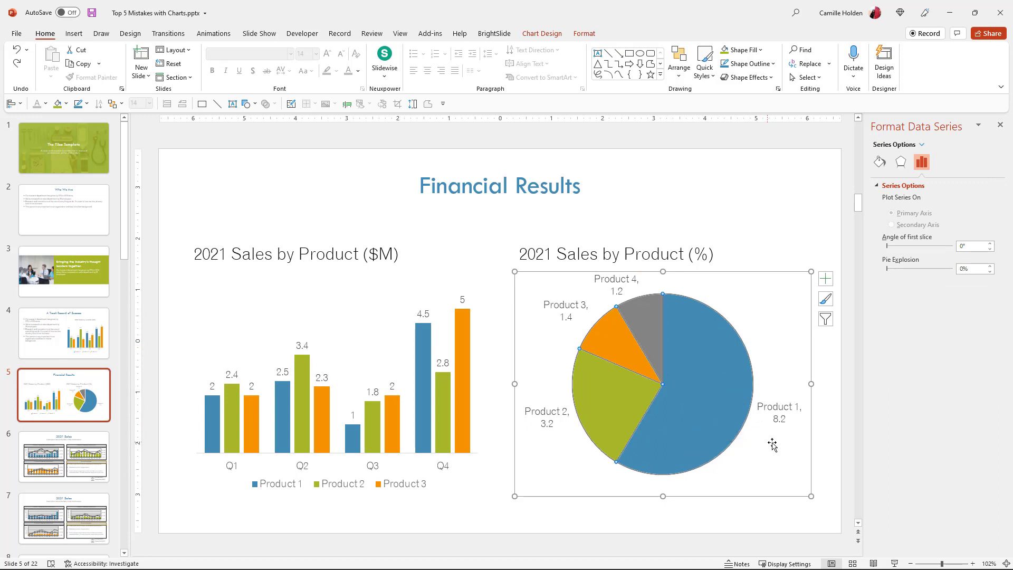
pyautogui.click(771, 411)
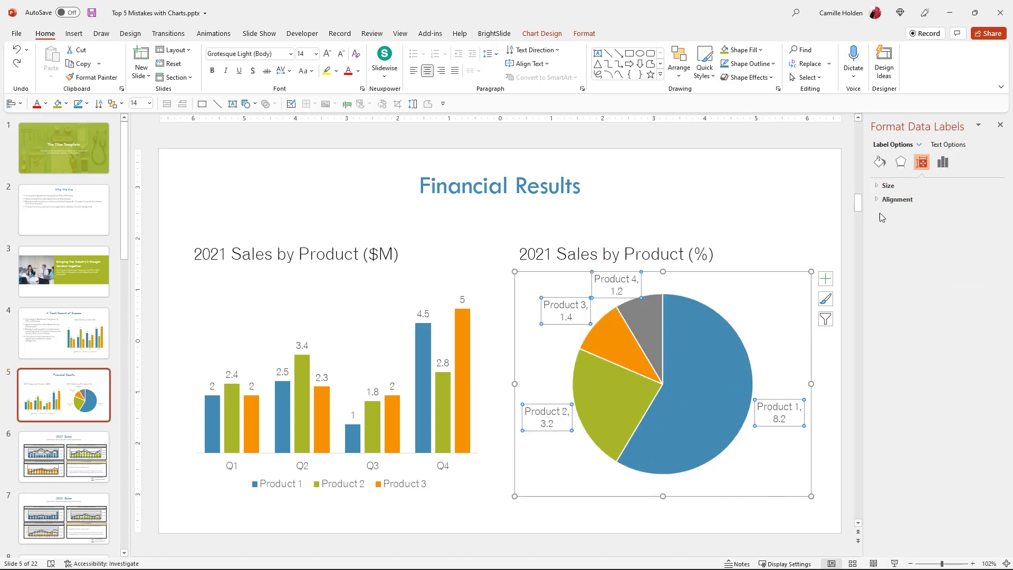
pyautogui.click(943, 162)
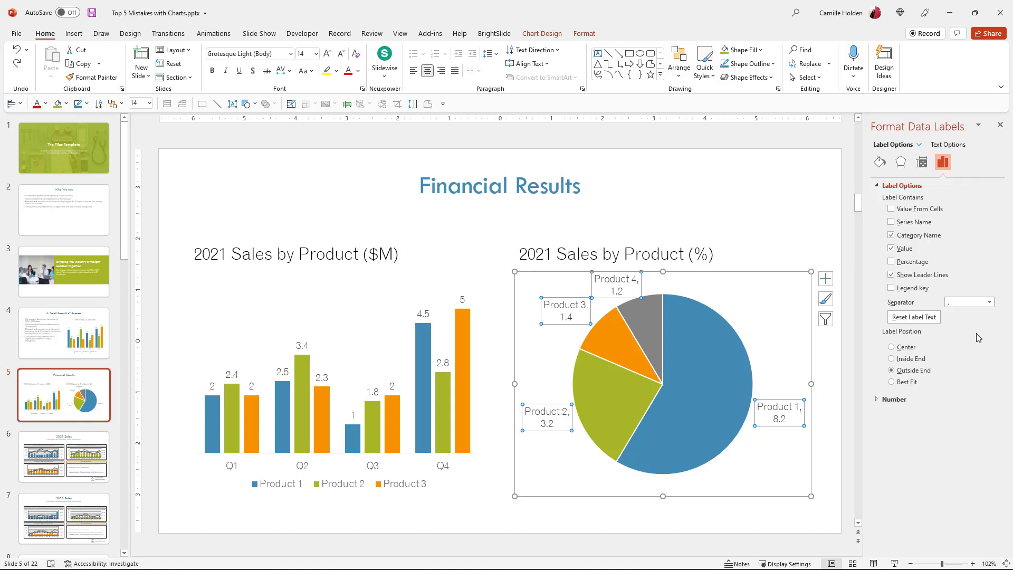
pyautogui.click(894, 263)
pyautogui.click(893, 249)
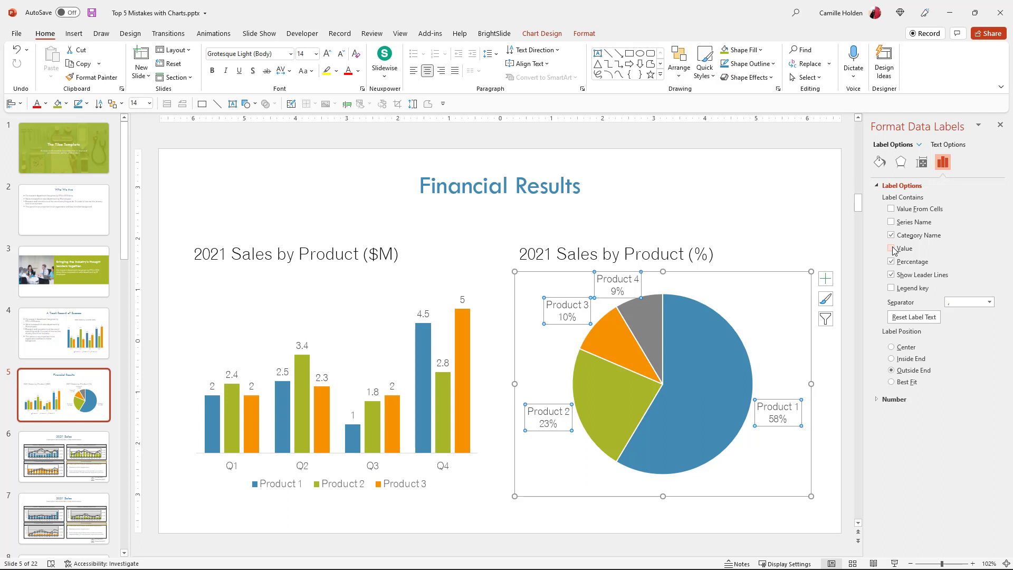
pyautogui.click(999, 126)
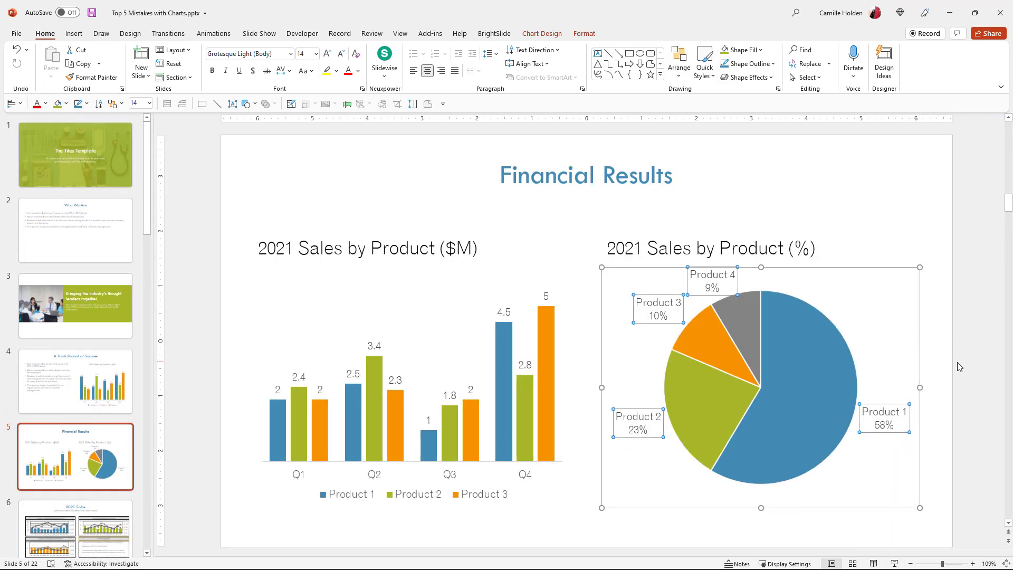
pyautogui.click(976, 398)
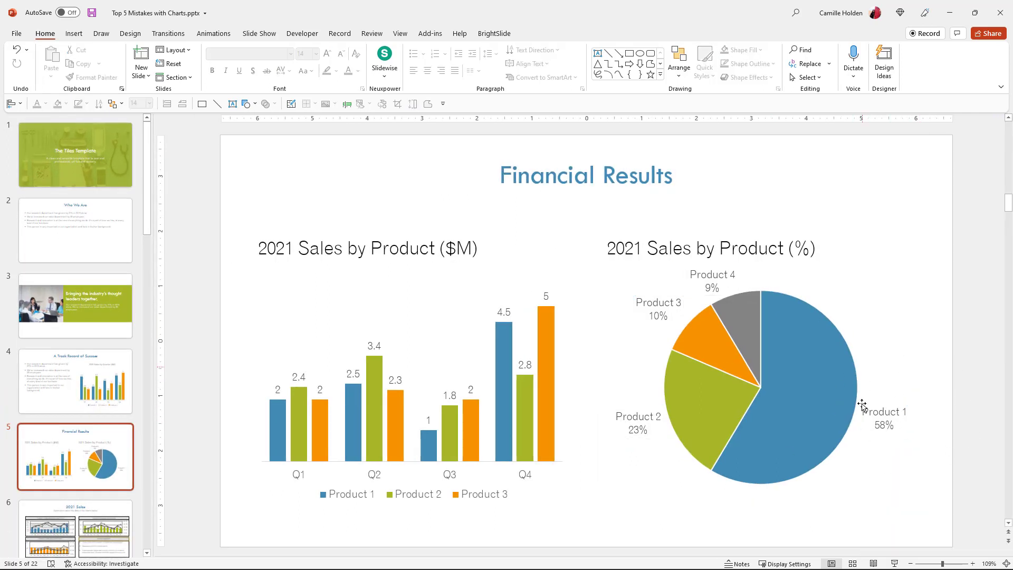
pyautogui.moveTo(811, 437)
pyautogui.click(601, 187)
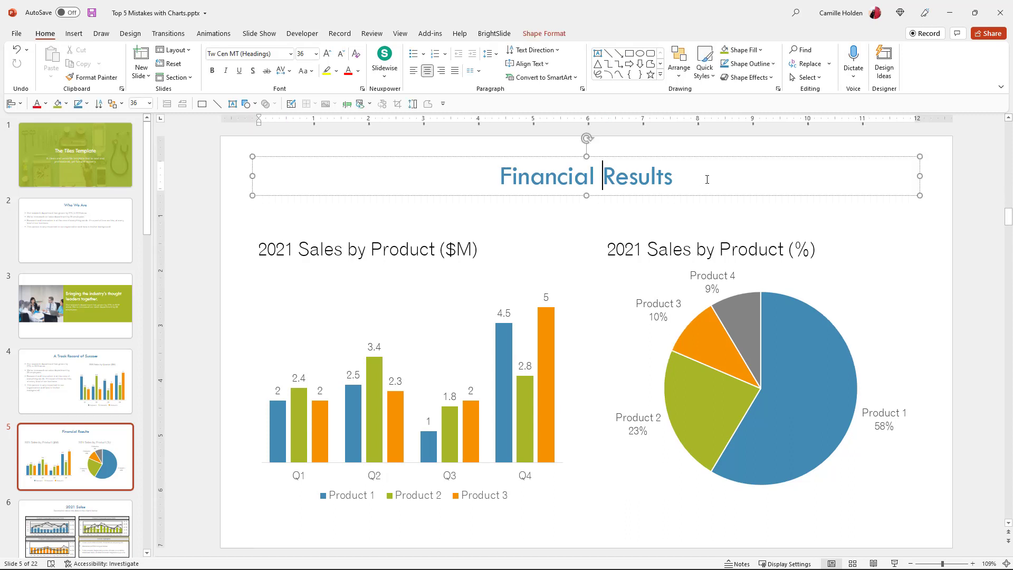
pyautogui.moveTo(680, 176); pyautogui.dragTo(498, 176)
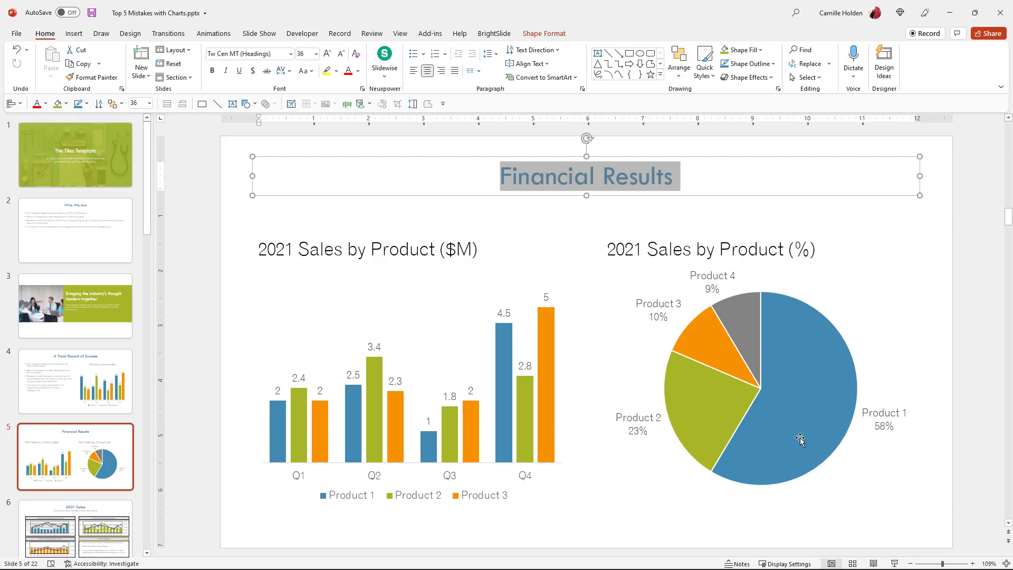
pyautogui.moveTo(797, 430)
pyautogui.click(615, 182)
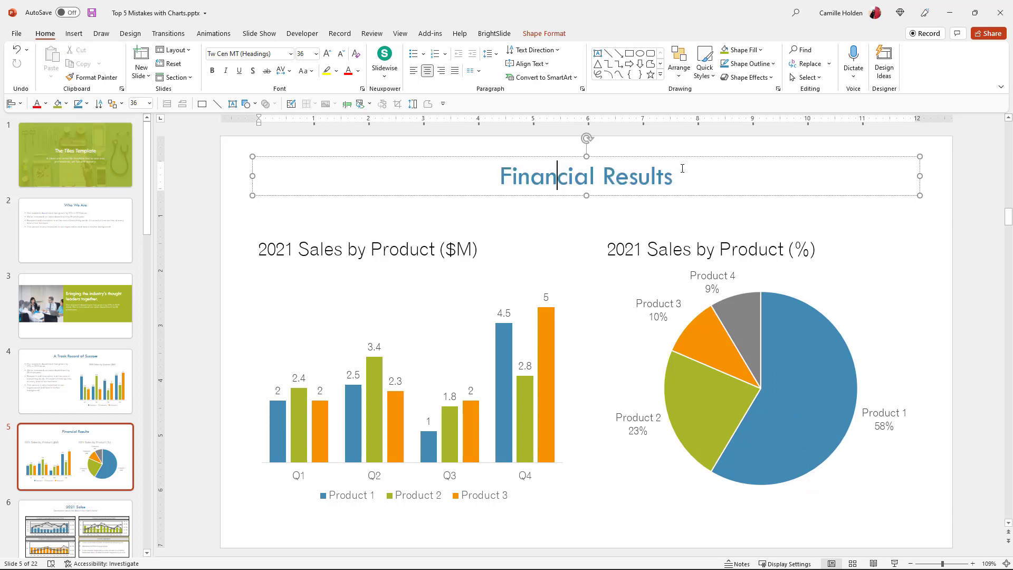
pyautogui.moveTo(682, 169)
pyautogui.mouseDown()
pyautogui.moveTo(459, 181)
pyautogui.moveTo(686, 176)
pyautogui.mouseUp()
pyautogui.click(548, 185)
pyautogui.rightClick(697, 171)
pyautogui.press('Escape')
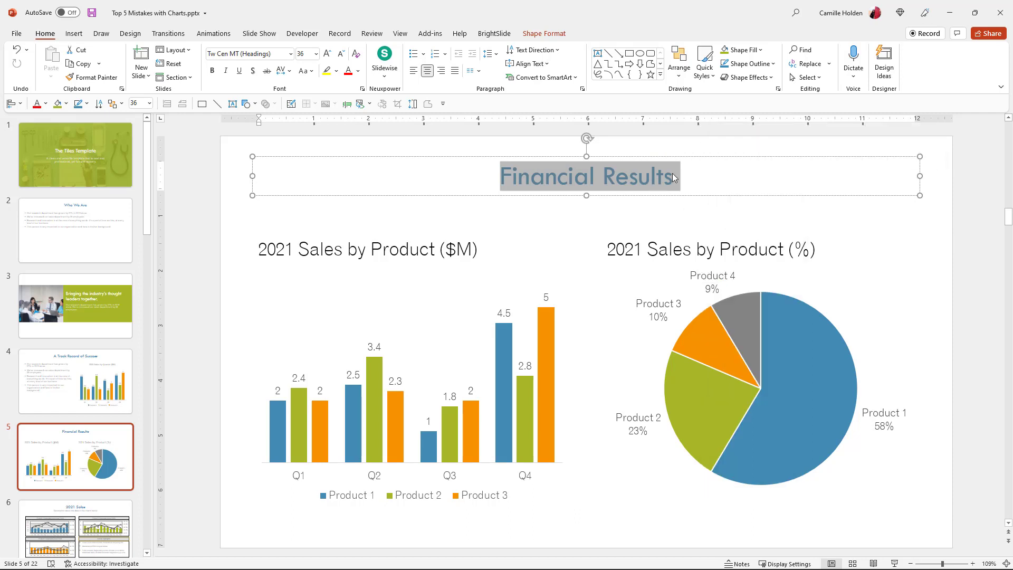
pyautogui.click(673, 178)
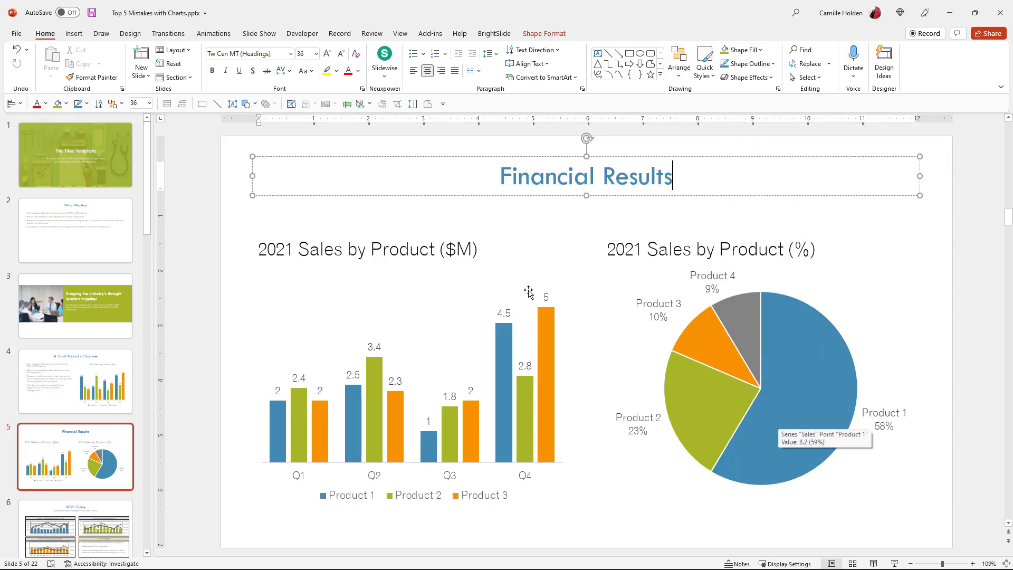
pyautogui.tripleClick(696, 184)
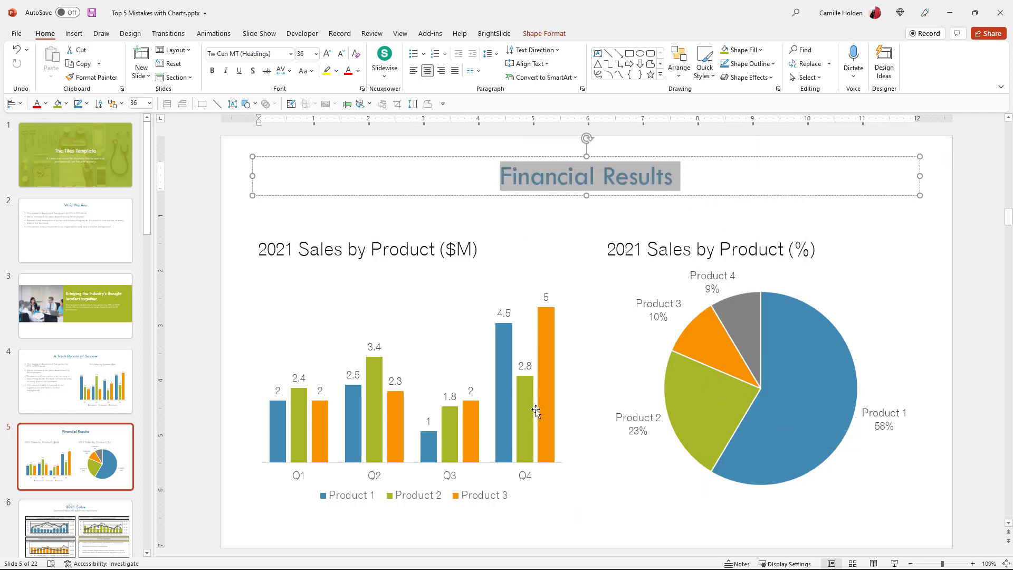
# Turn on the bar chart's built-in Chart Title
pyautogui.click(562, 537)
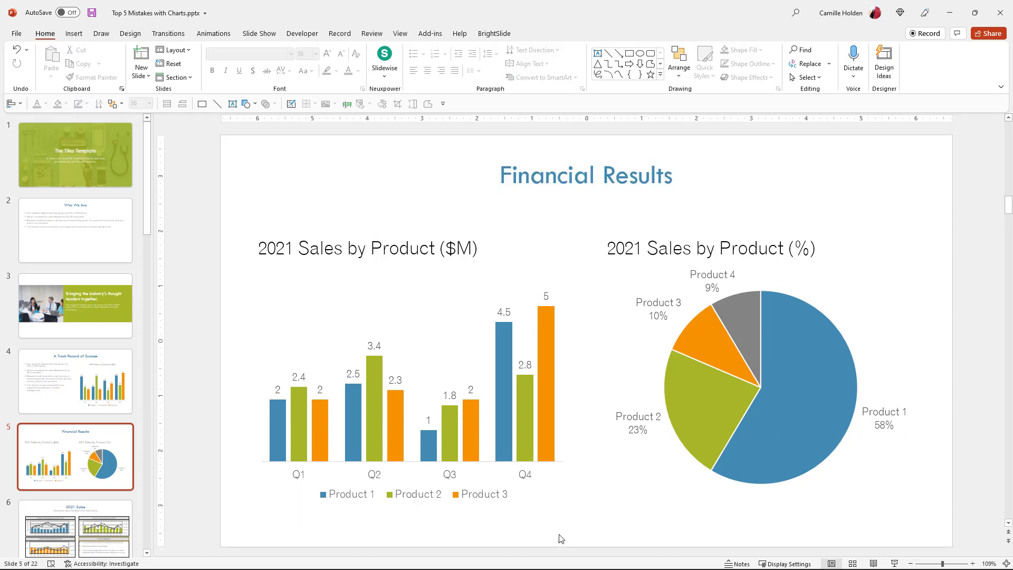
pyautogui.click(316, 287)
pyautogui.click(591, 276)
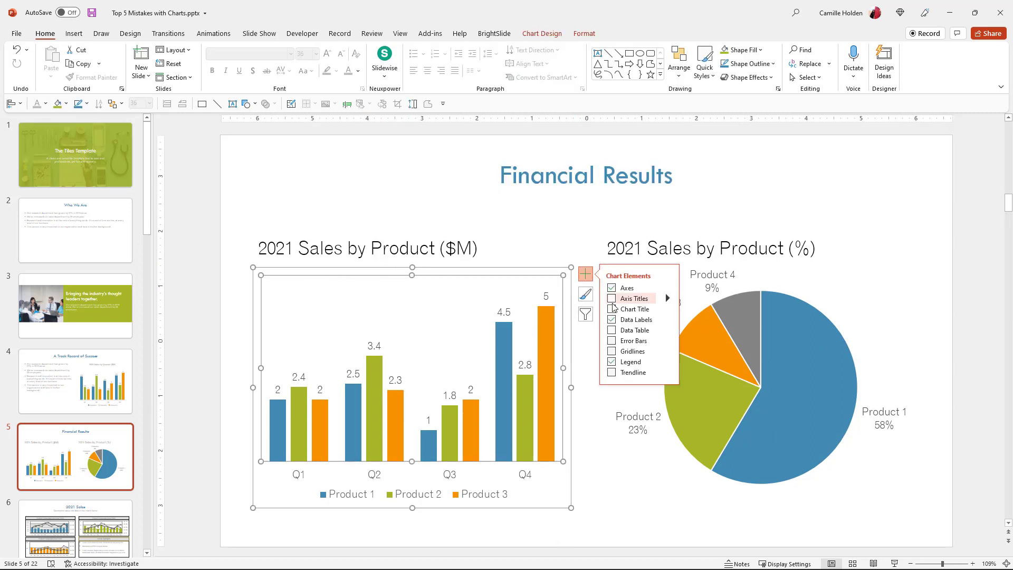
pyautogui.click(614, 310)
pyautogui.click(409, 284)
# Compare the '2021 Sales by Product ($M)' and '(%)' text-box headings with the new Chart Title
pyautogui.click(308, 248)
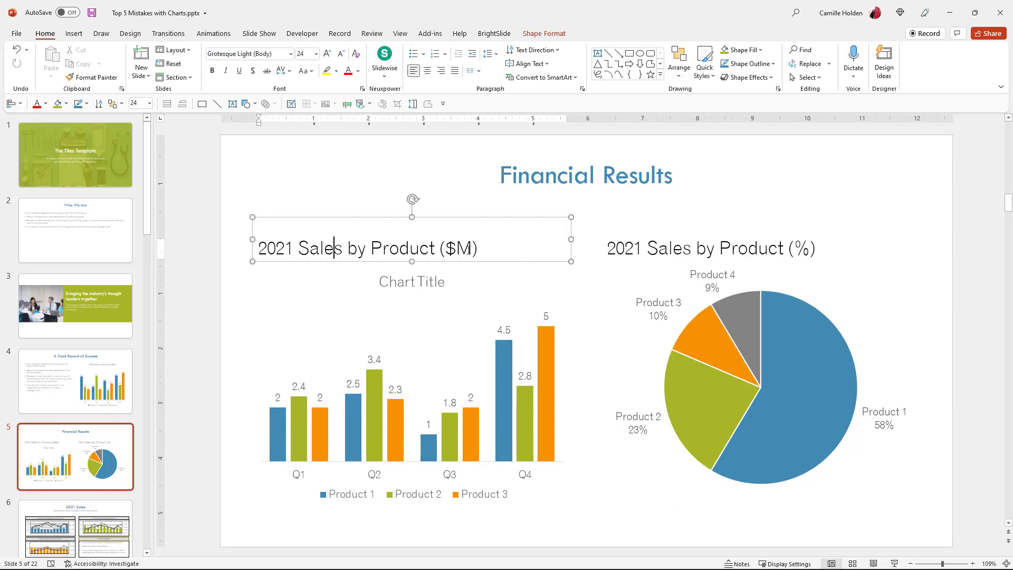
pyautogui.hotkey('ctrl', 'a')
pyautogui.moveTo(528, 243); pyautogui.dragTo(256, 247)
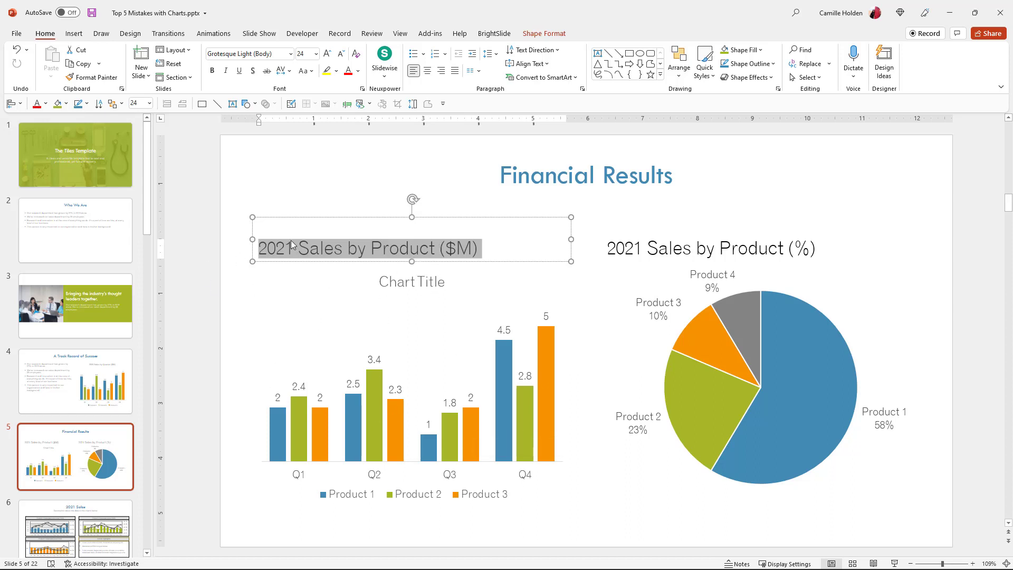
pyautogui.moveTo(493, 242); pyautogui.dragTo(188, 248)
pyautogui.click(790, 243)
pyautogui.moveTo(830, 246); pyautogui.dragTo(604, 249)
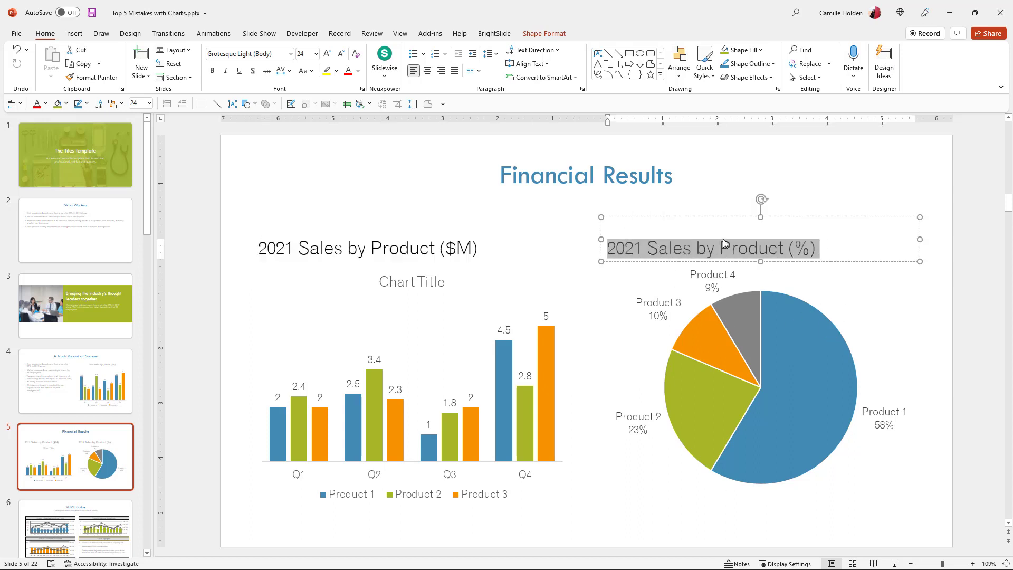
pyautogui.click(419, 276)
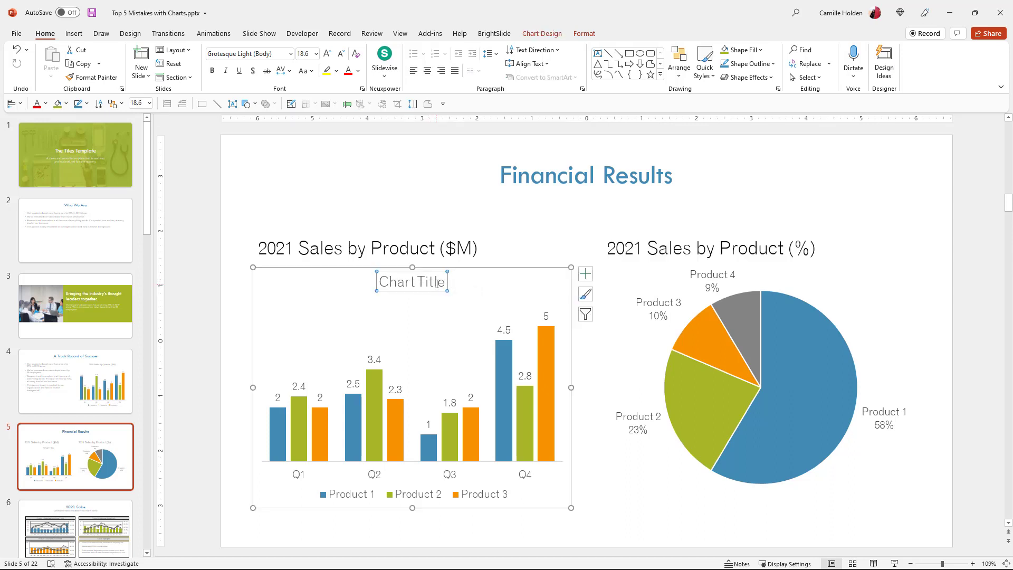
pyautogui.click(648, 529)
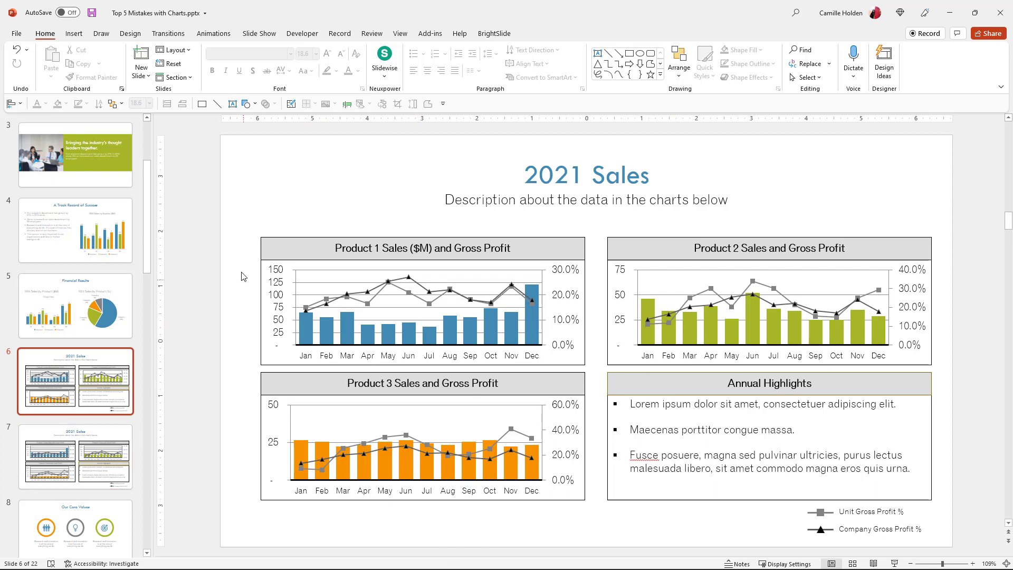
# Compare slide 7's Product 3 chart scales against slide 6, ending on slide 7
pyautogui.moveTo(235, 247); pyautogui.dragTo(293, 359)
pyautogui.click(131, 453)
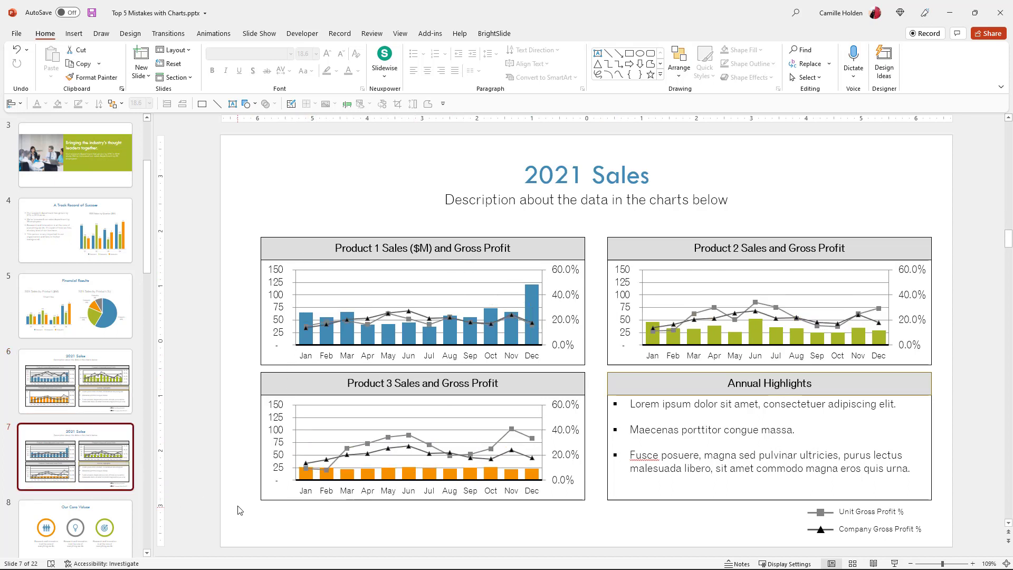
pyautogui.moveTo(252, 514); pyautogui.dragTo(598, 364)
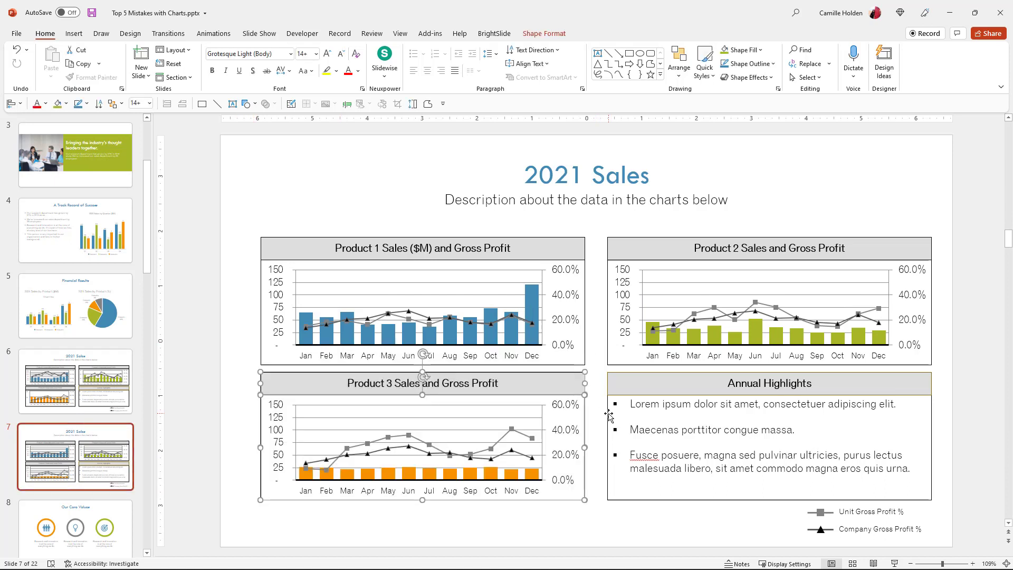
pyautogui.click(517, 531)
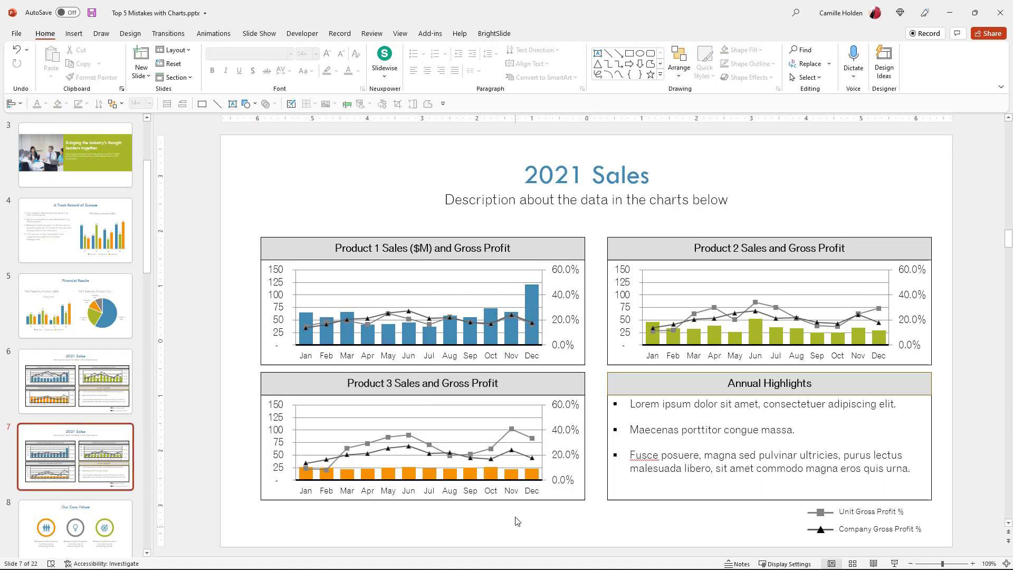
pyautogui.click(97, 384)
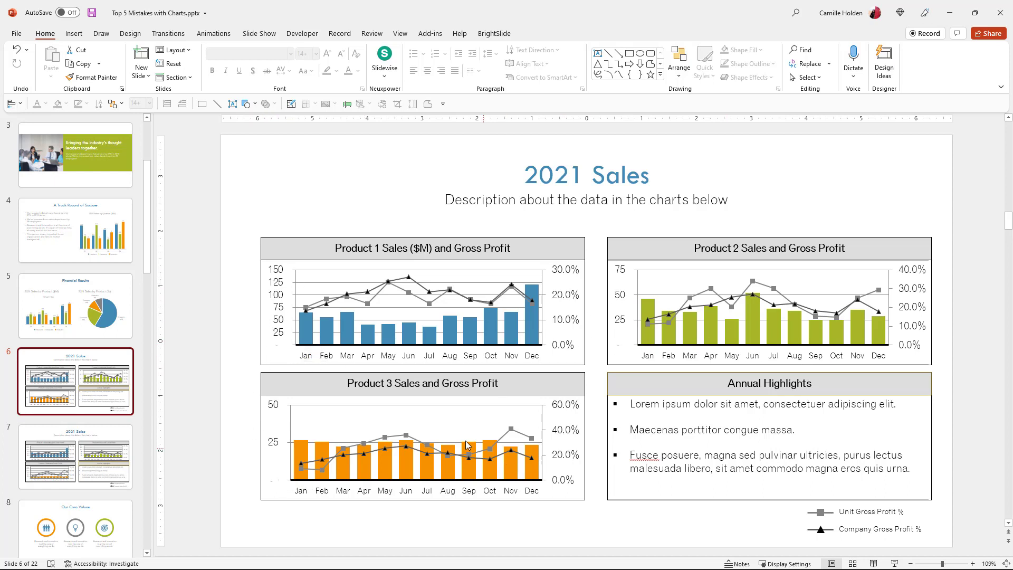
pyautogui.click(131, 442)
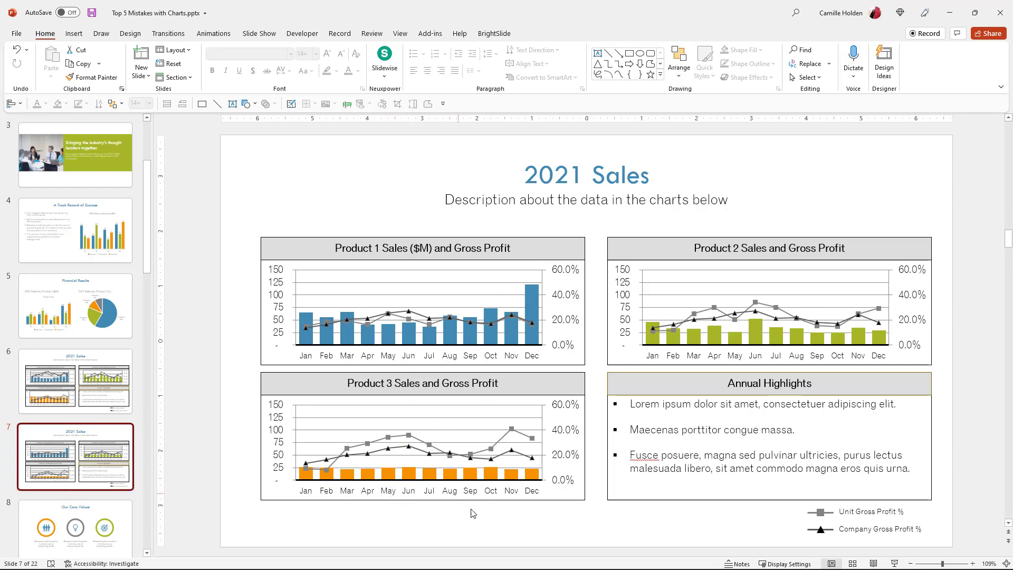
pyautogui.click(495, 533)
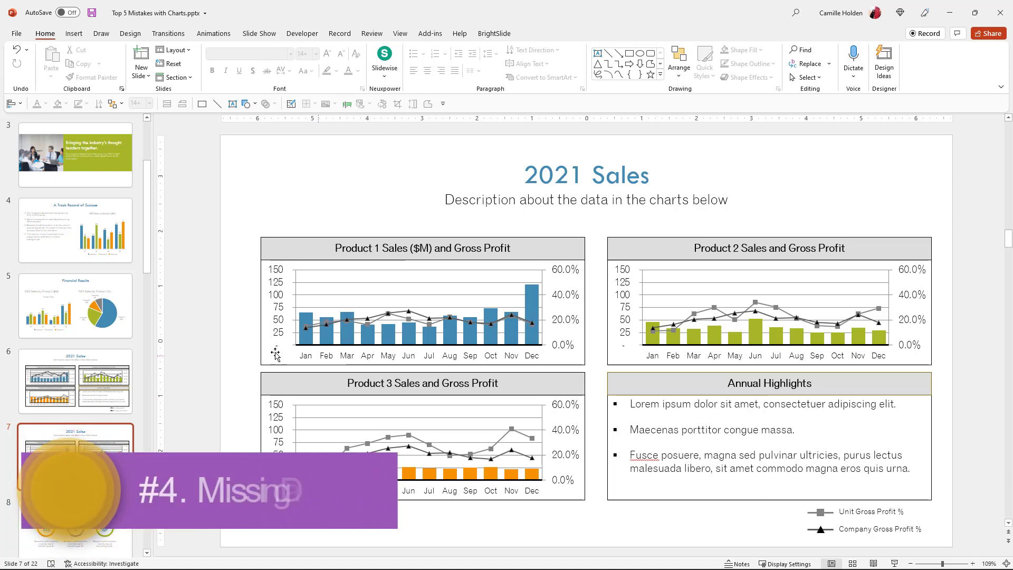
# Review the slide 5 pie chart's Product 1–4 figures in its data sheet, then return to slide 6
pyautogui.click(117, 331)
pyautogui.click(871, 342)
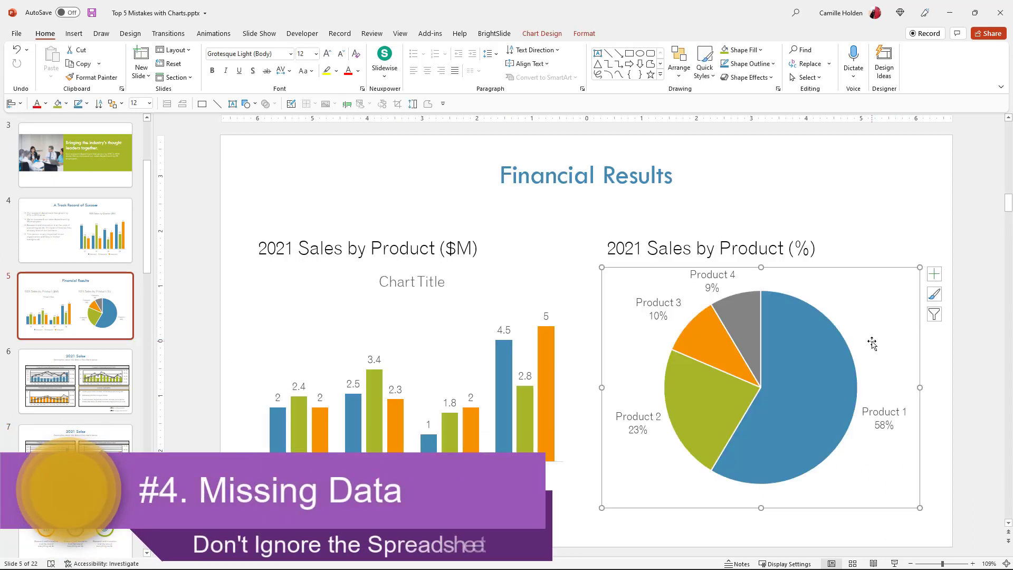
pyautogui.click(552, 34)
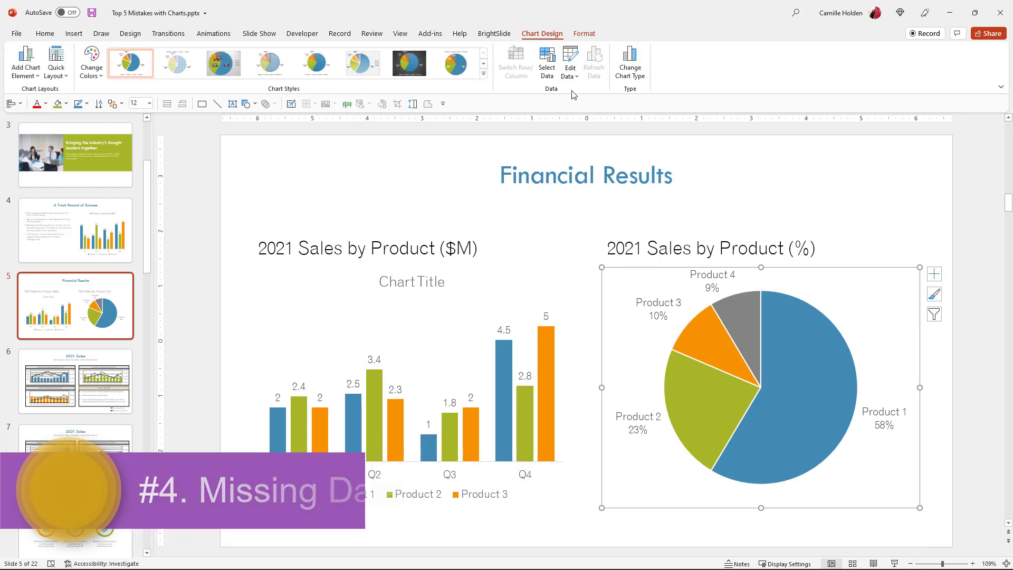
pyautogui.click(569, 54)
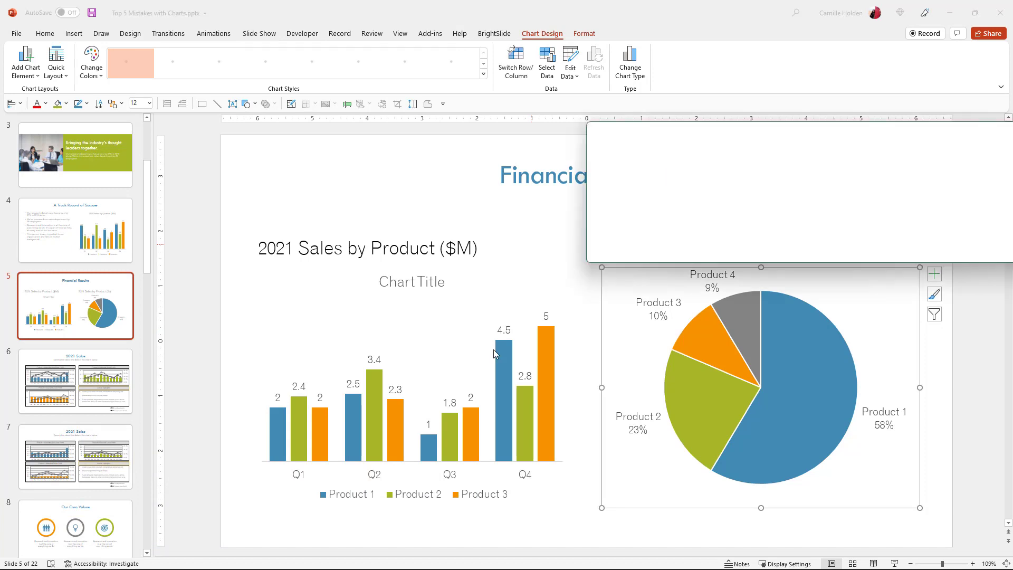
pyautogui.moveTo(796, 129); pyautogui.dragTo(594, 132)
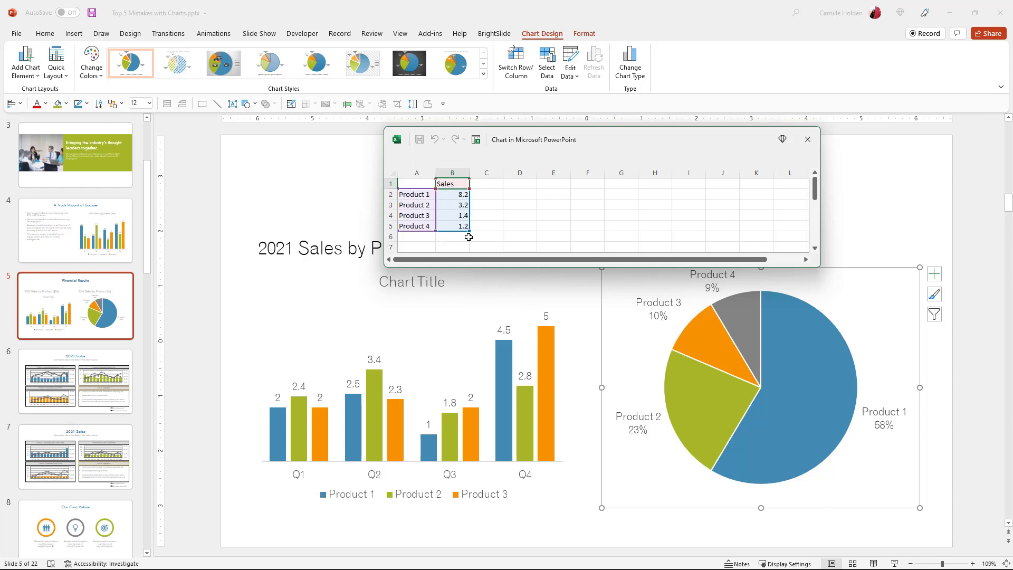
pyautogui.click(808, 140)
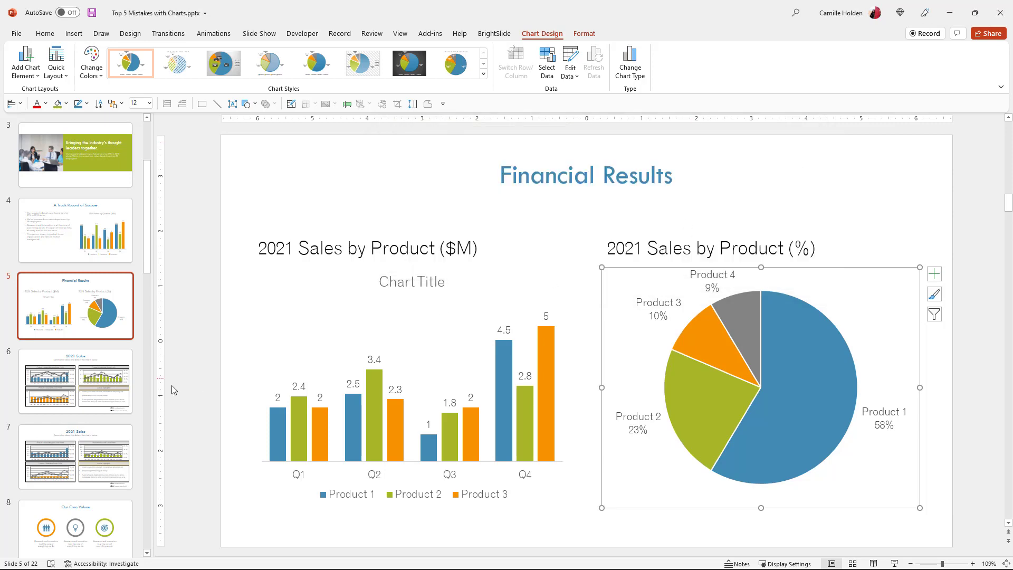
pyautogui.scroll(-1, 177, 355)
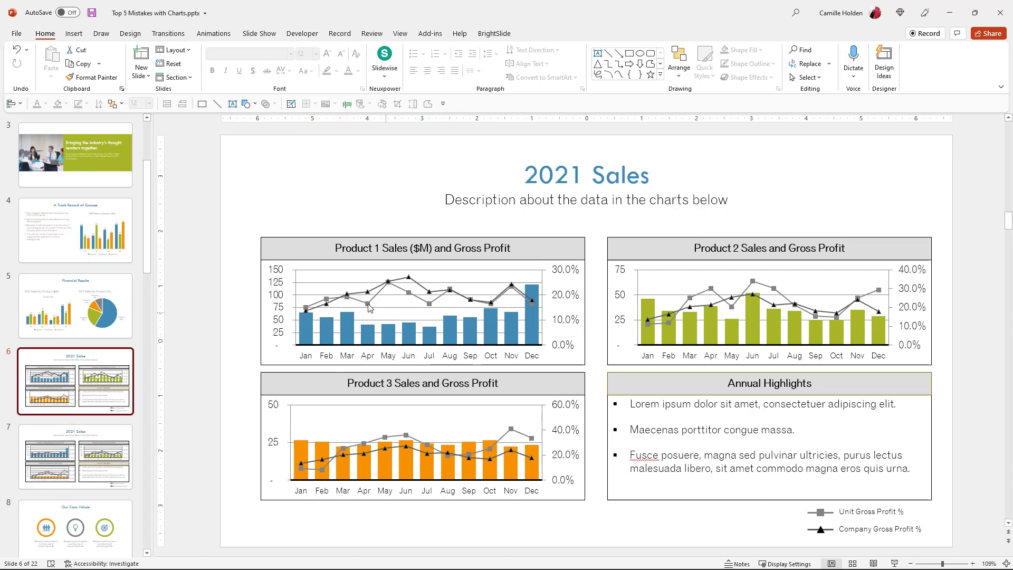
# Open the Product 1 chart's data sheet and enlarge it to show all rows and columns
pyautogui.click(510, 309)
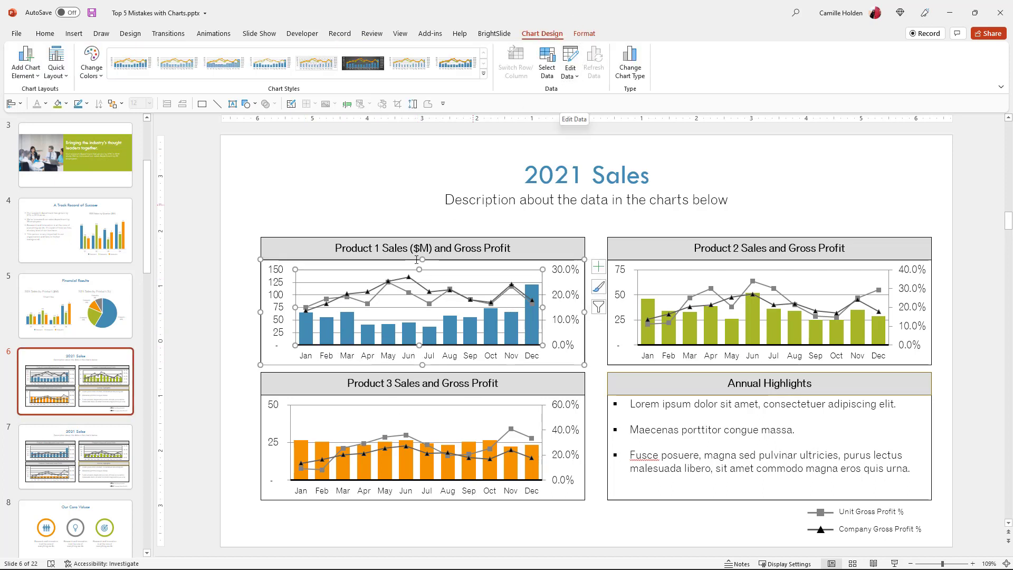
pyautogui.click(575, 57)
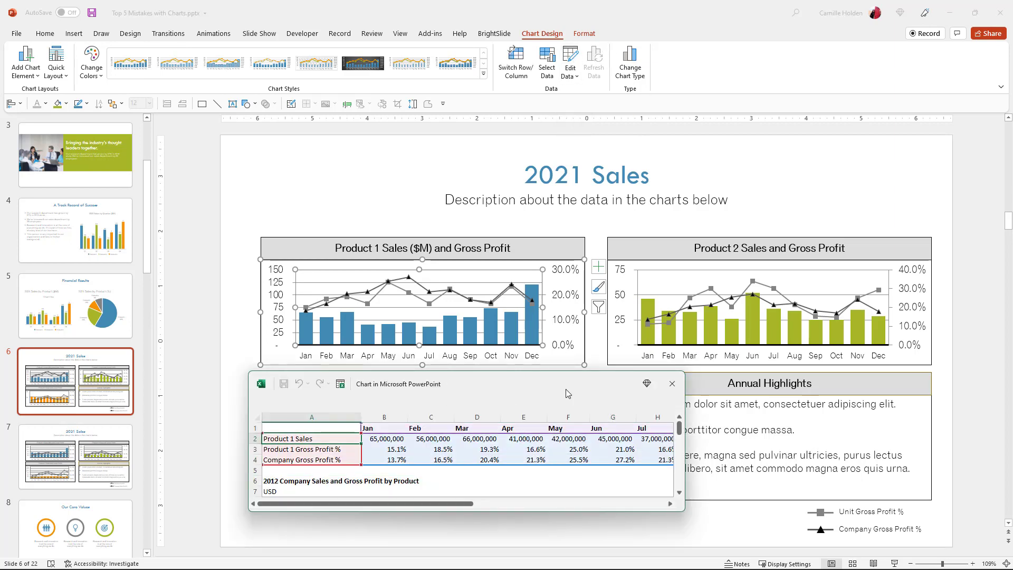
pyautogui.moveTo(568, 393); pyautogui.dragTo(517, 188)
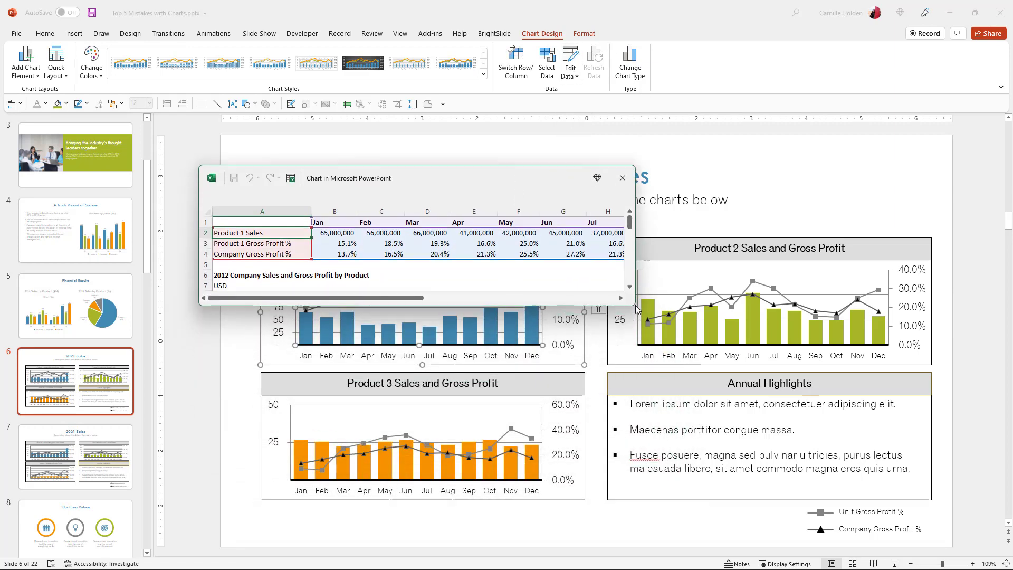
pyautogui.moveTo(635, 306); pyautogui.dragTo(944, 528)
pyautogui.moveTo(690, 192); pyautogui.dragTo(632, 146)
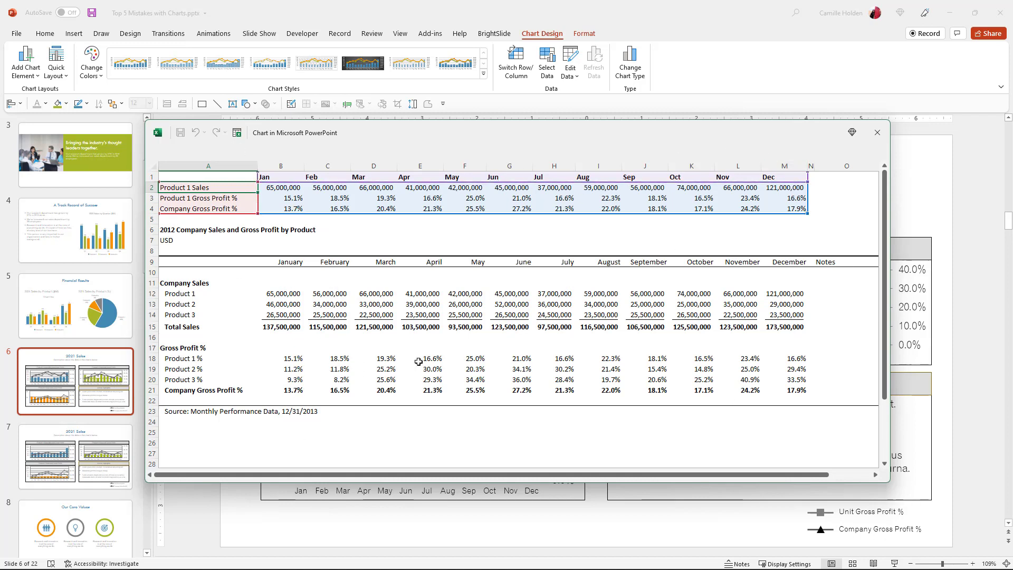
# Check the Company Gross Profit % row and source note, close the sheet, and go to slide 7
pyautogui.click(198, 391)
pyautogui.click(293, 389)
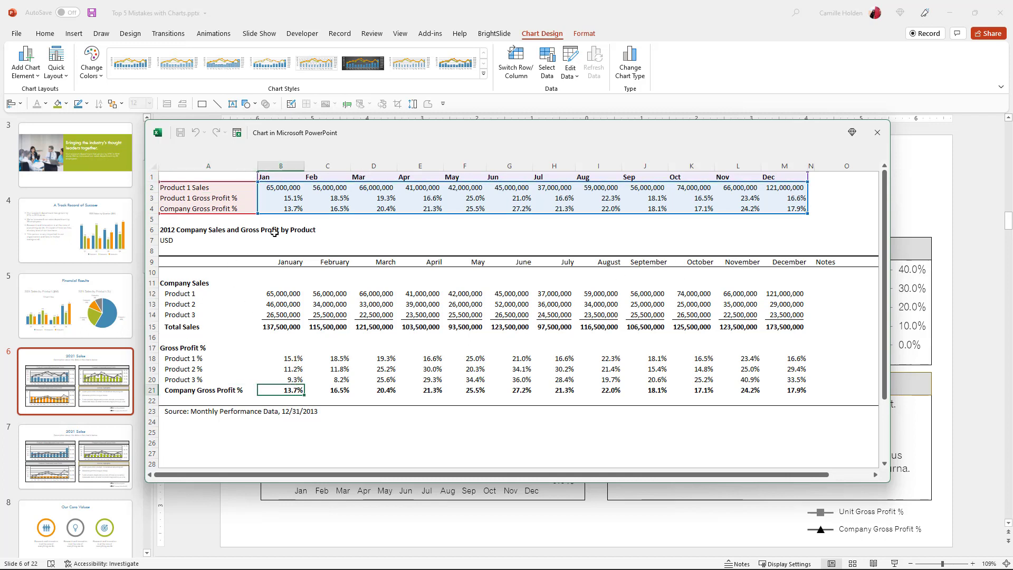
pyautogui.click(183, 410)
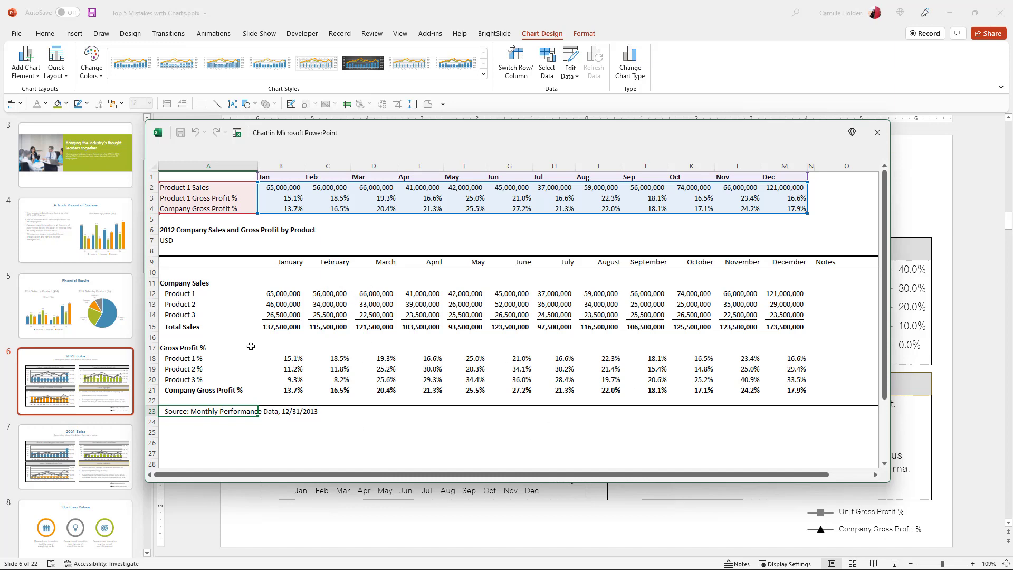
pyautogui.click(877, 132)
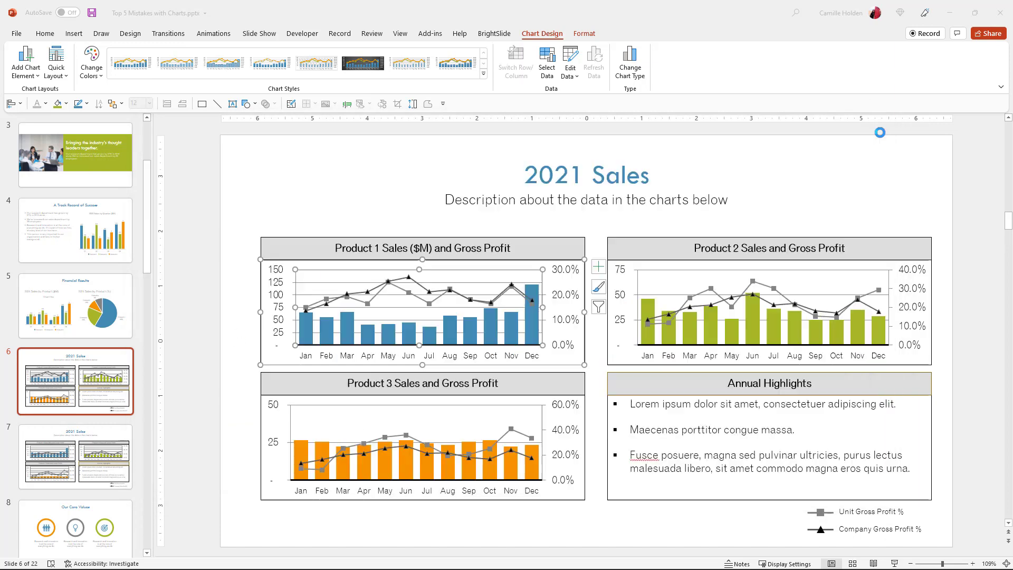
pyautogui.press('Escape')
pyautogui.press('pagedown')
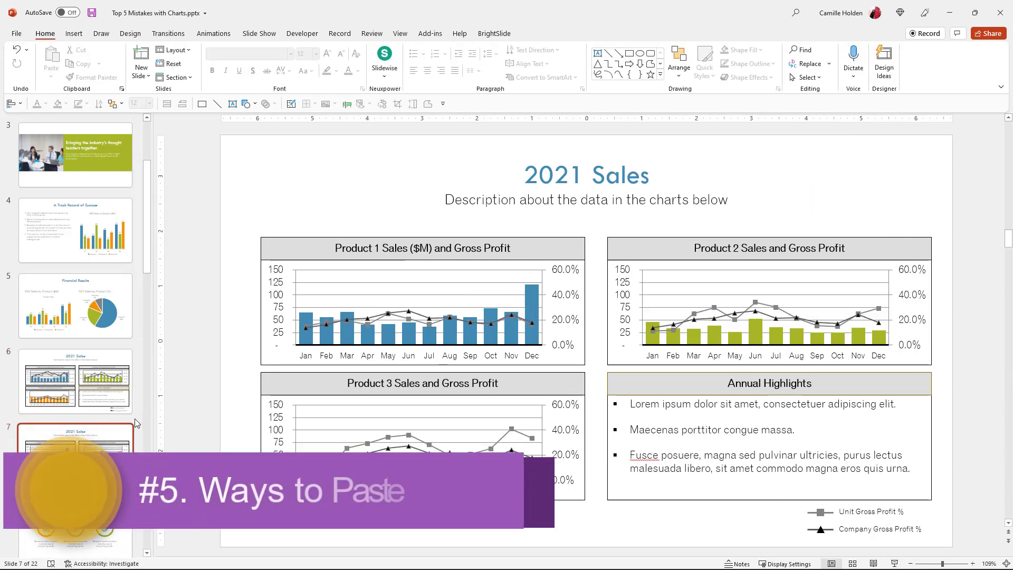
# Scroll down the slide thumbnails and select slide 13
pyautogui.scroll(-2, 112, 435)
pyautogui.scroll(-7, 111, 436)
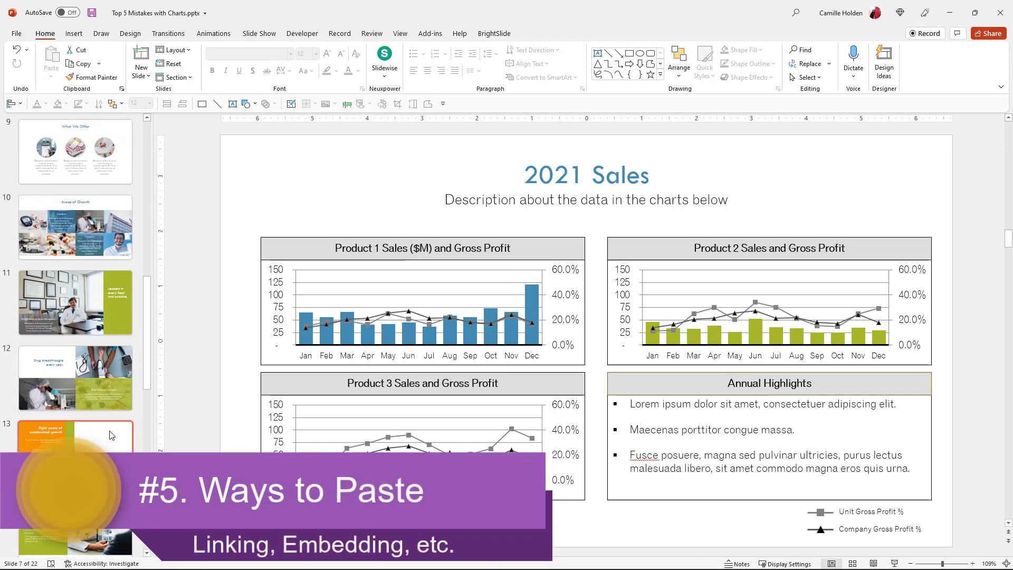
pyautogui.click(109, 435)
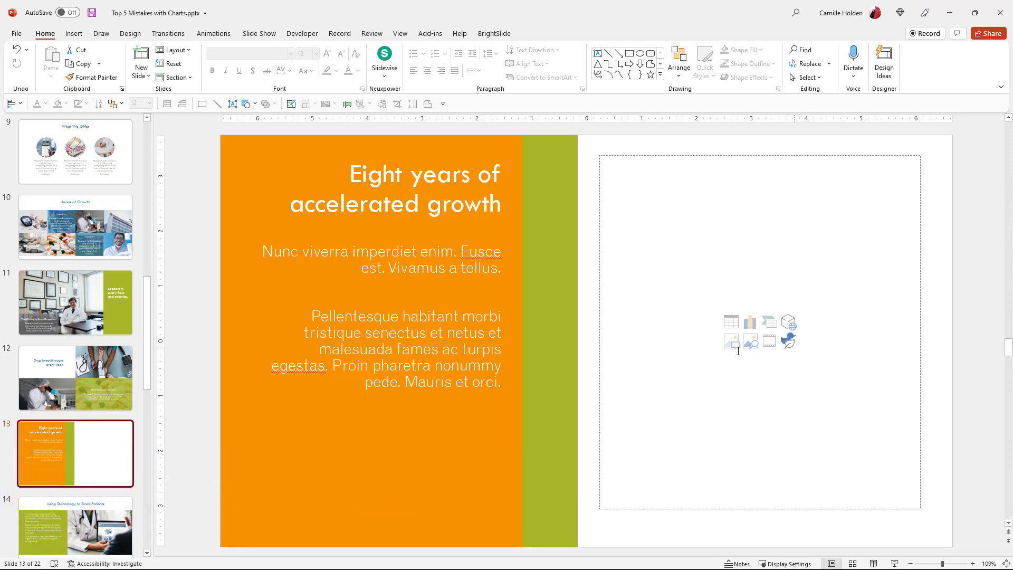
# Start the Insert Chart dialog, cancel it leaving the placeholder empty, and switch to the Chart Data Set workbook
pyautogui.click(73, 35)
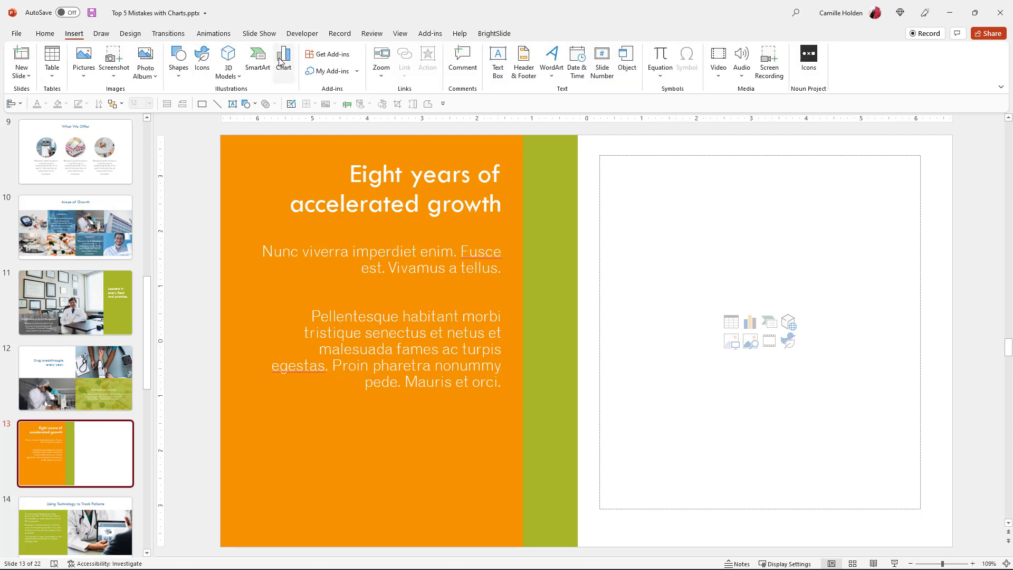
pyautogui.click(750, 323)
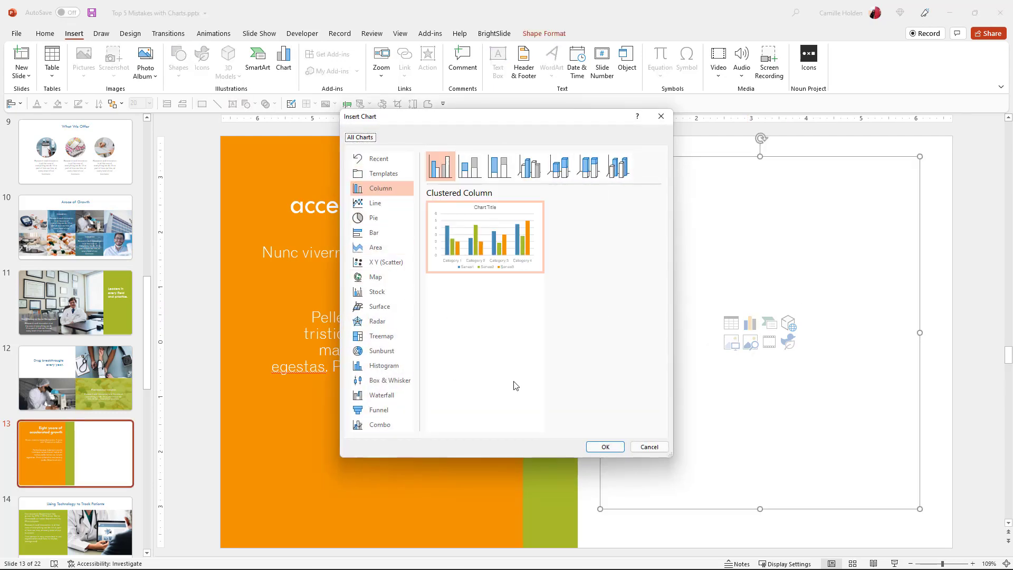
pyautogui.click(644, 447)
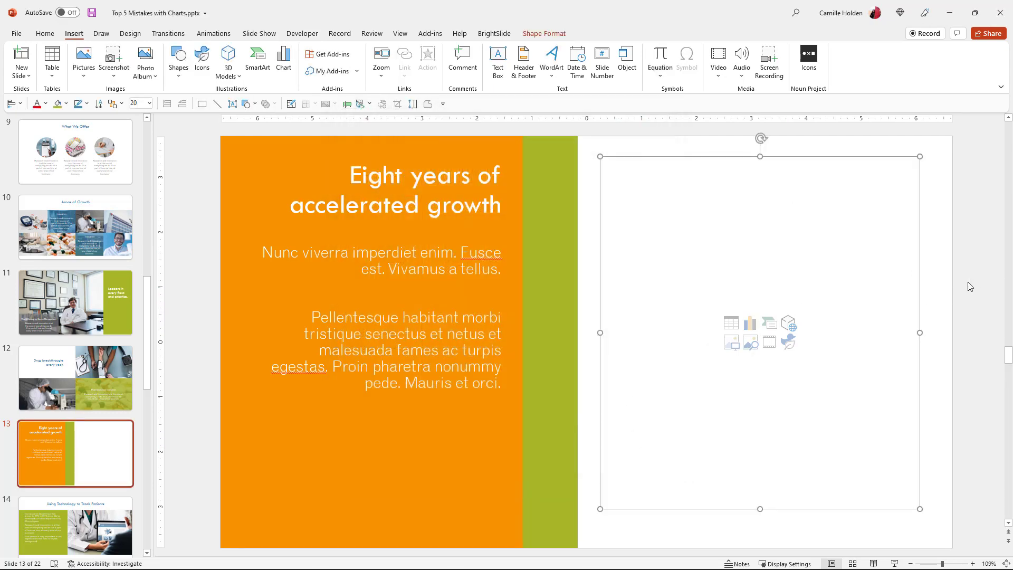
pyautogui.click(953, 286)
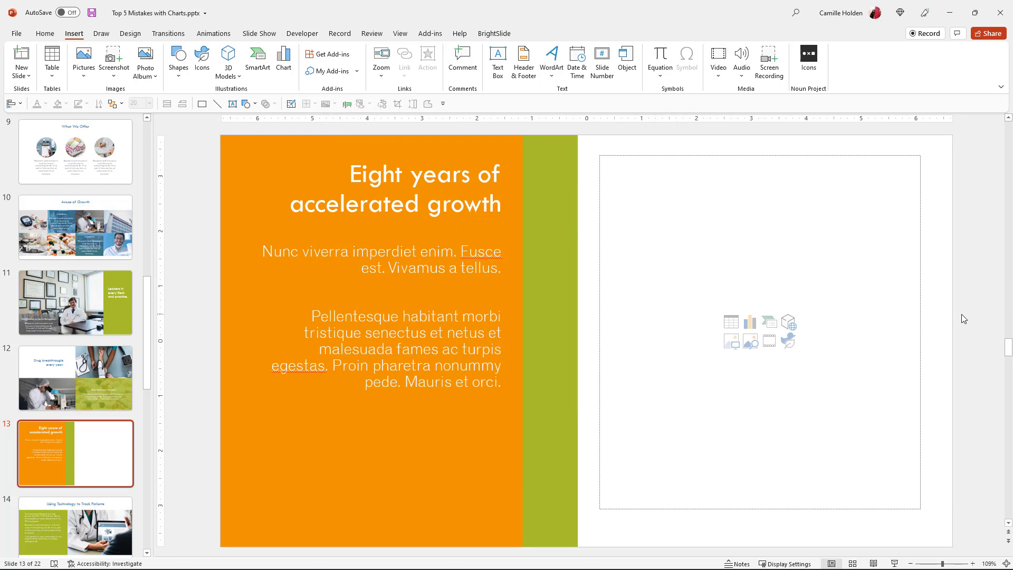
pyautogui.hotkey('alt', 'Tab')
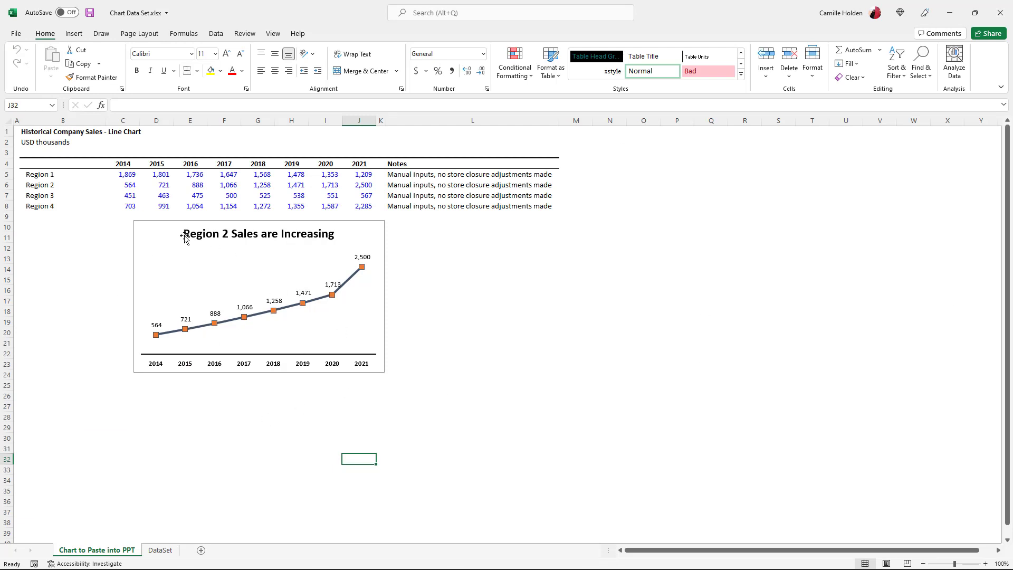
# Copy Excel's 'Region 2 Sales are Increasing' line chart and return to PowerPoint
pyautogui.click(167, 218)
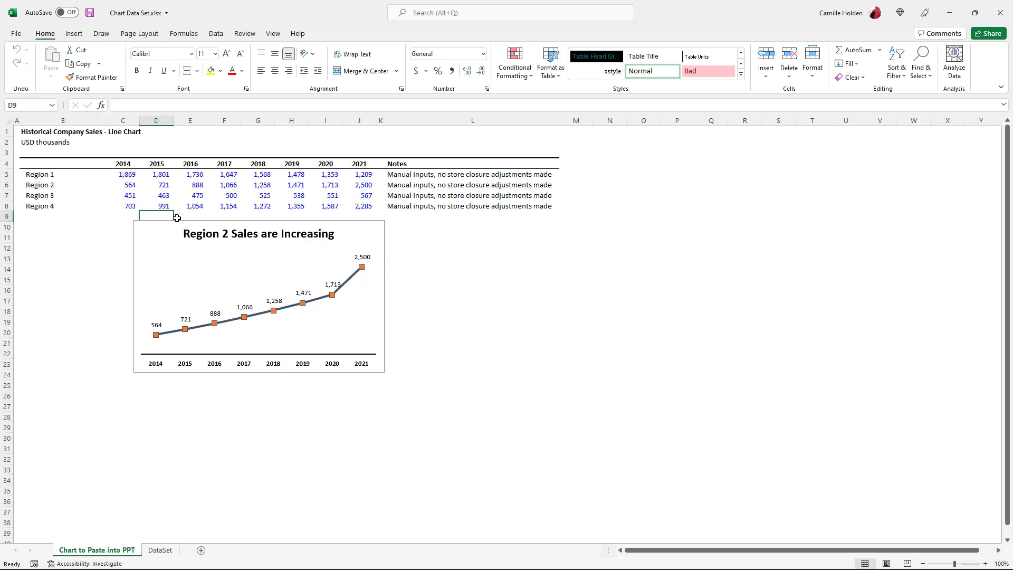
pyautogui.click(177, 220)
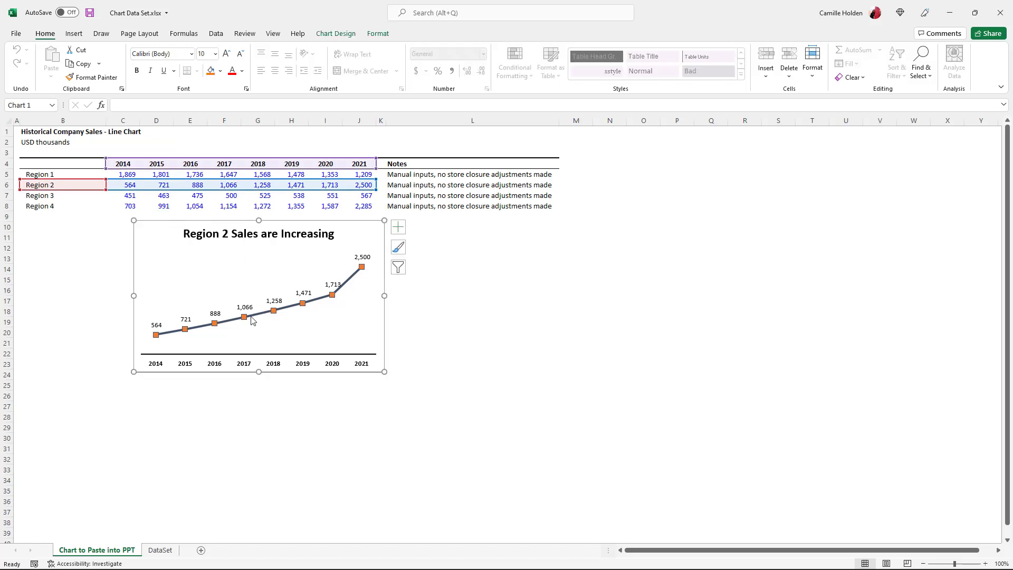
pyautogui.moveTo(251, 321)
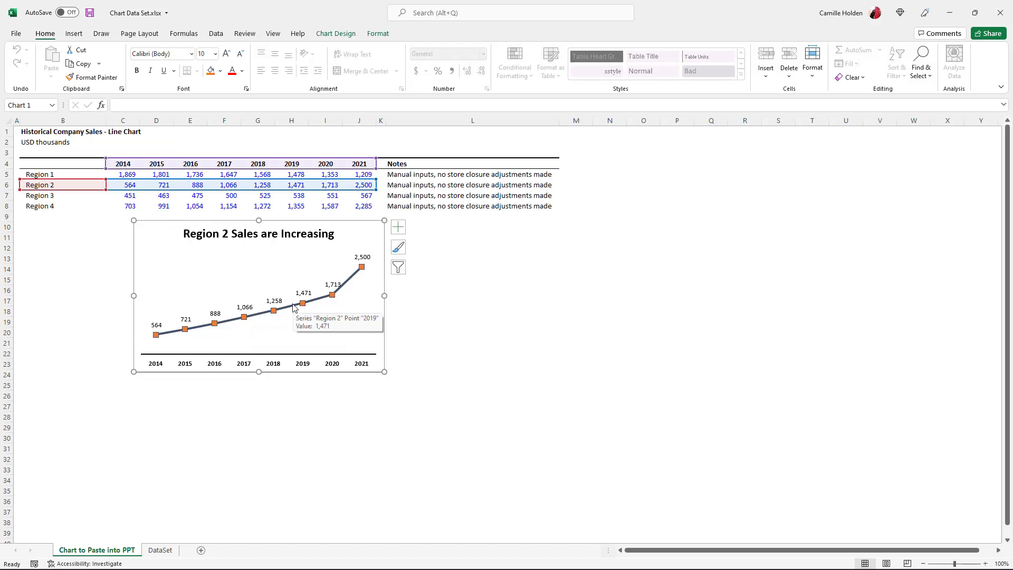
pyautogui.hotkey('ctrl', 'c')
pyautogui.hotkey('alt', 'Tab')
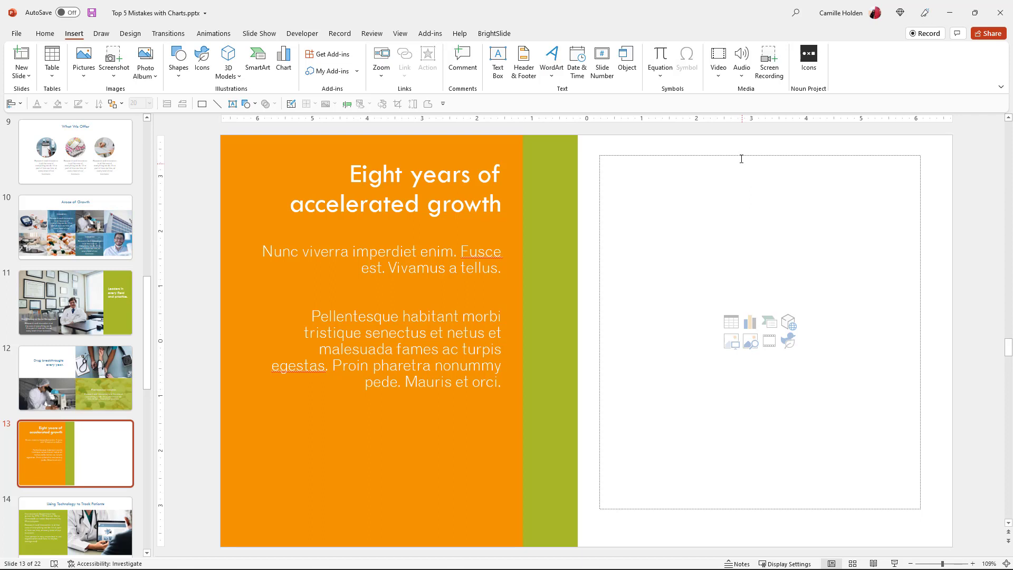
# Paste the line chart into slide 13's empty content placeholder and open its Paste Options
pyautogui.click(740, 158)
pyautogui.click(739, 156)
pyautogui.hotkey('ctrl', 'v')
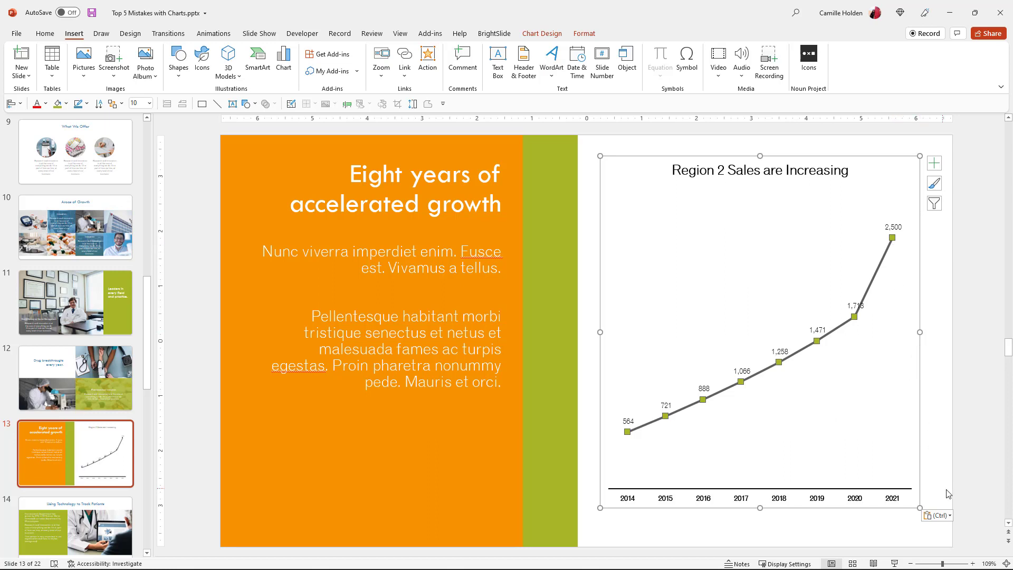
pyautogui.click(949, 516)
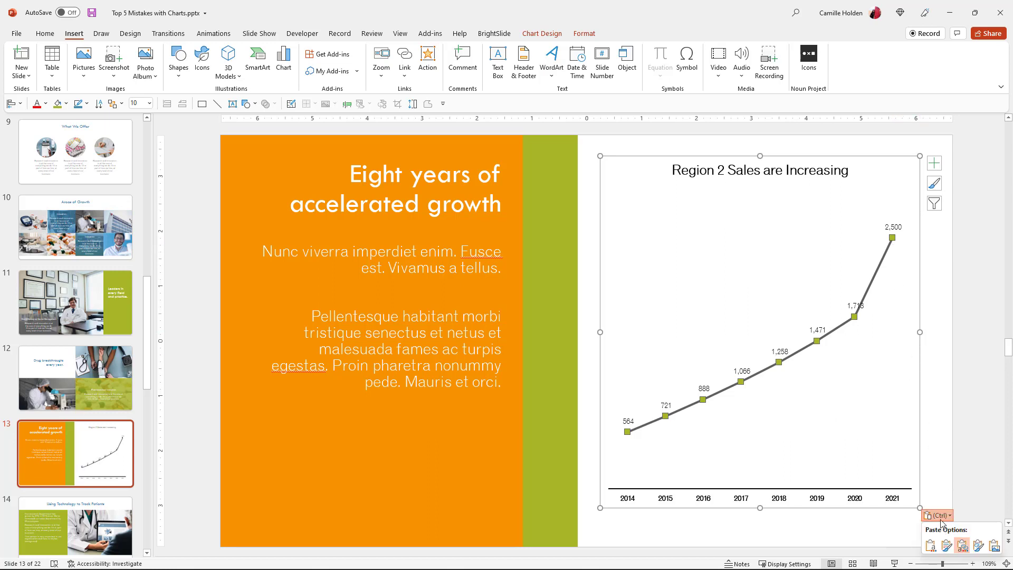